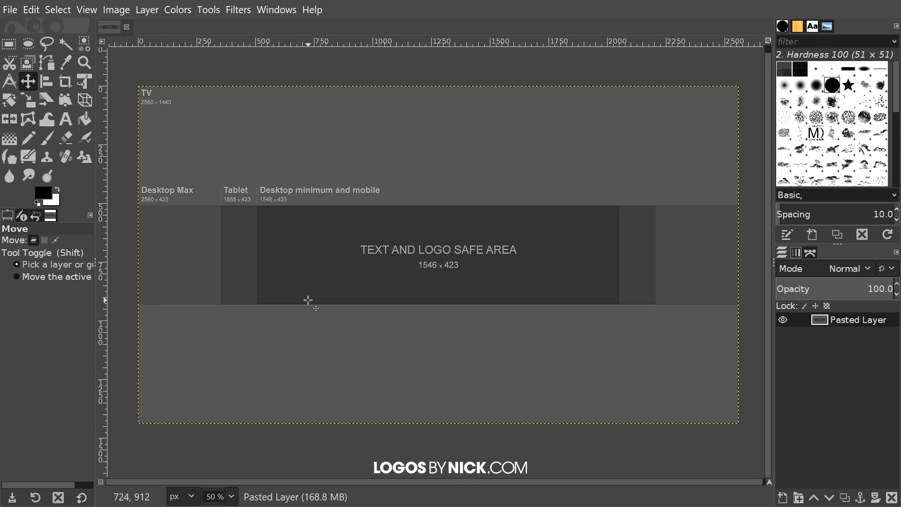
Create a new 2560 × 1440 px image filled with transparency
scroll(311, 286, right, 1)
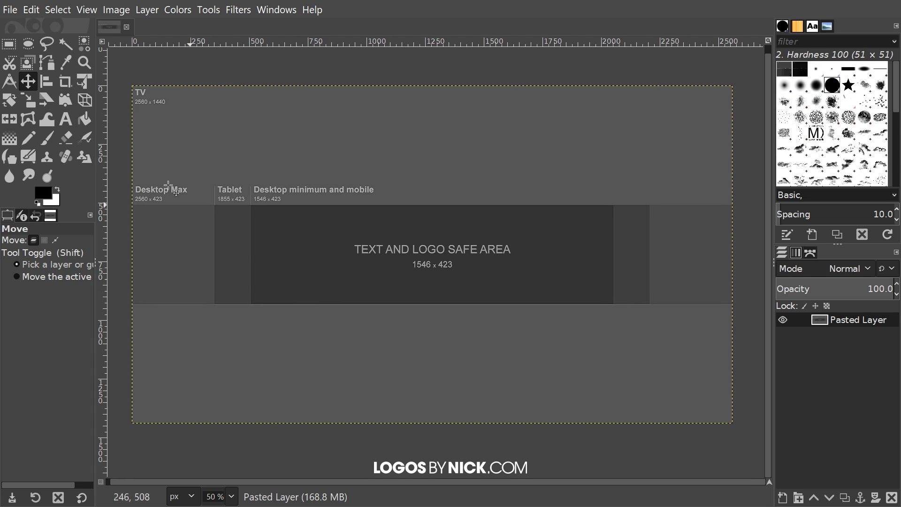
click(13, 10)
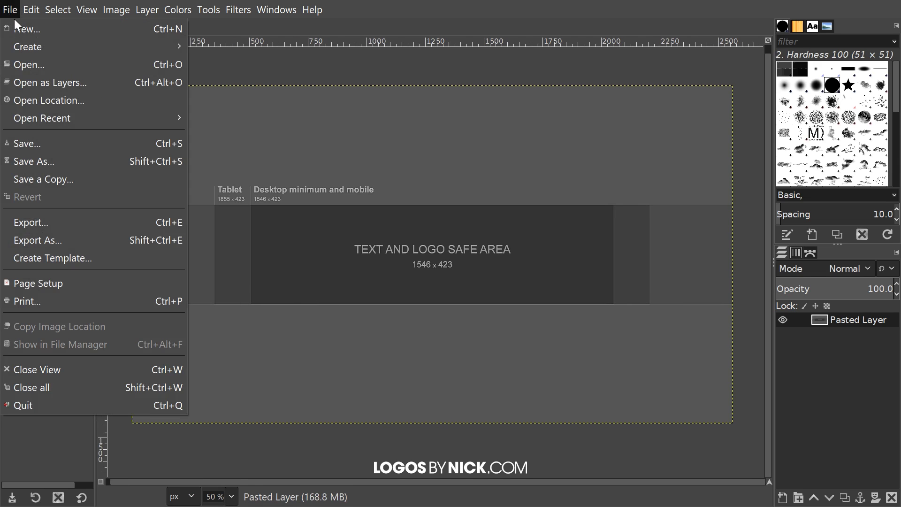
click(16, 32)
drag(666, 364, 617, 171)
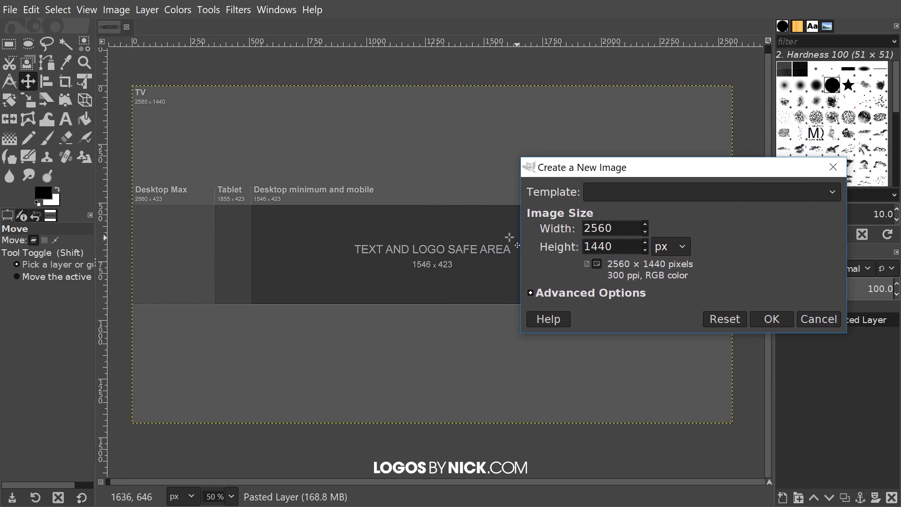
click(564, 297)
drag(635, 170, 445, 59)
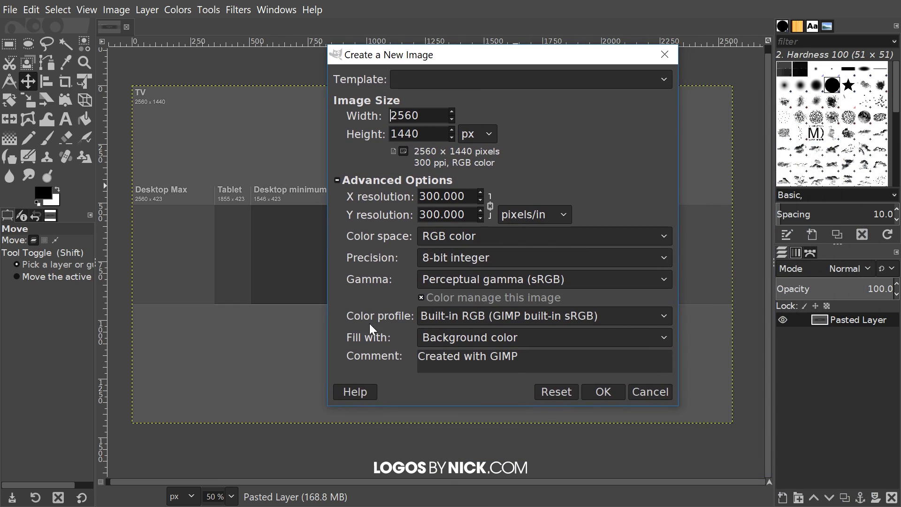
click(449, 338)
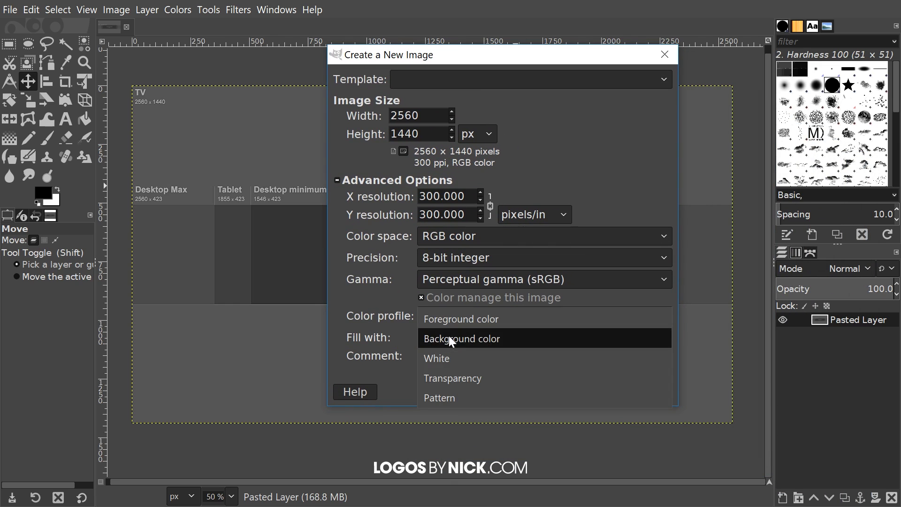
click(458, 379)
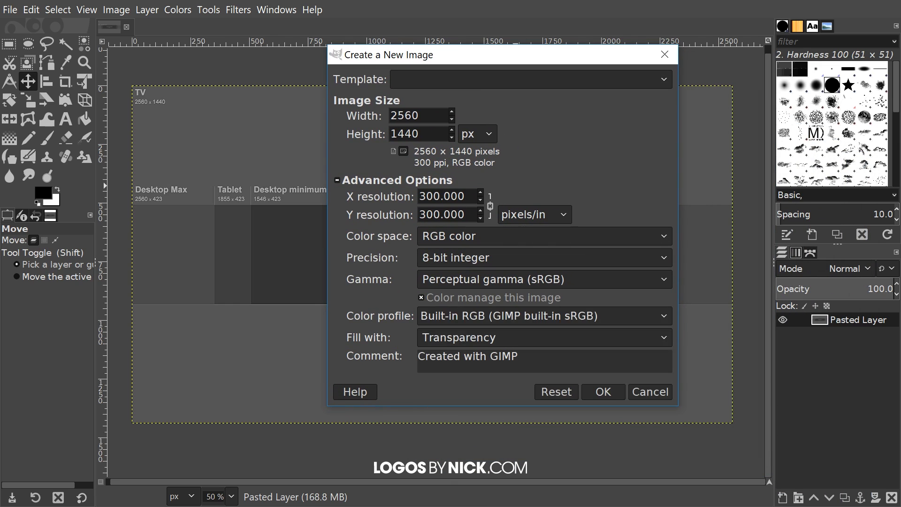
click(603, 393)
Zoom out, compare with the banner template, and return to the new image
scroll(446, 201, up, 2)
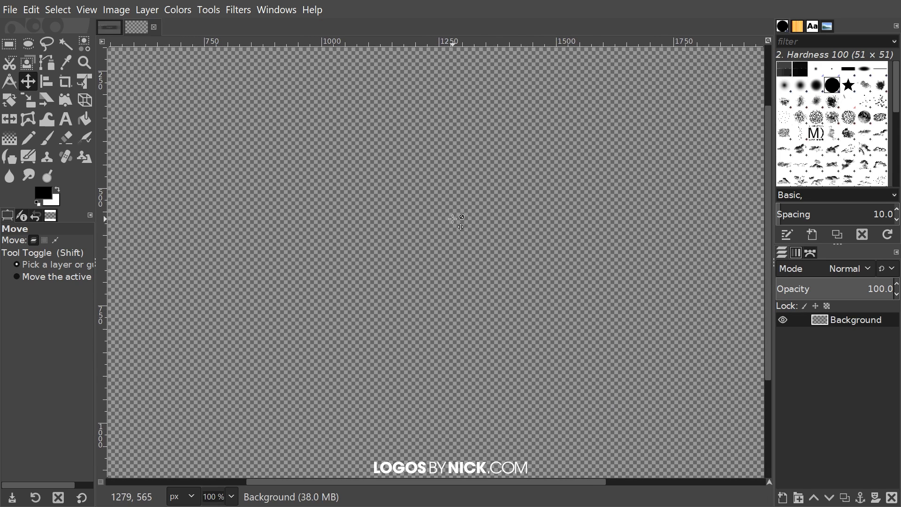
scroll(436, 205, down, 2)
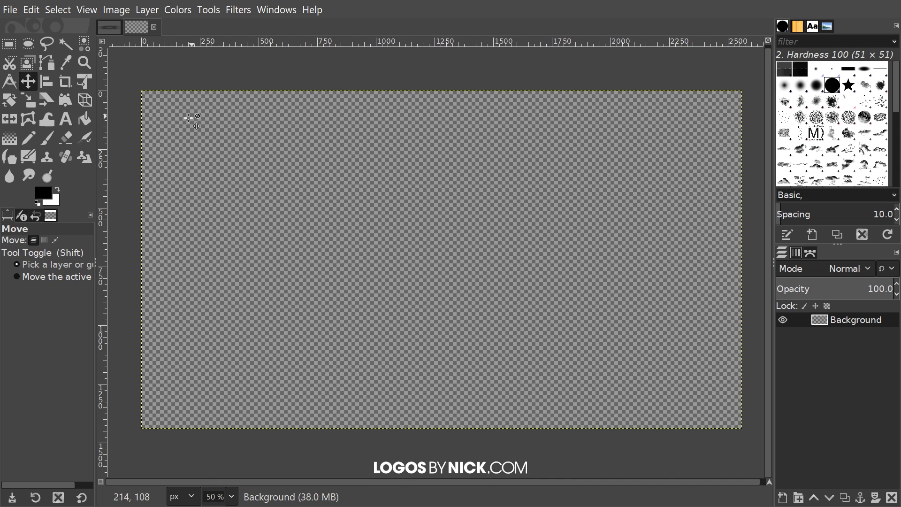
click(106, 29)
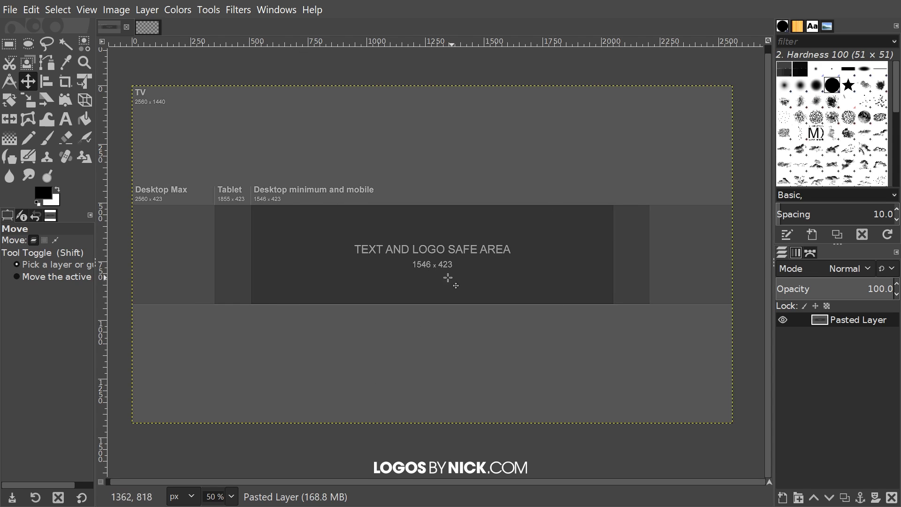
click(146, 23)
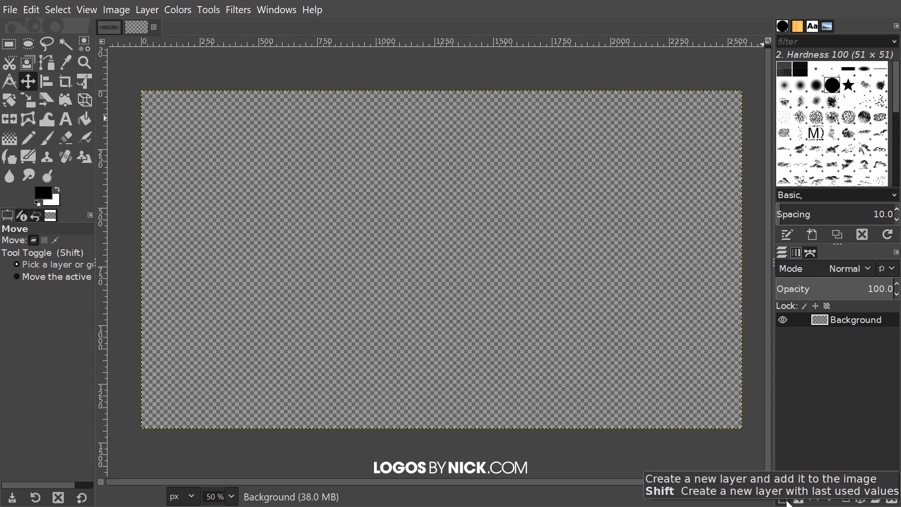
Add a 1546 × 423 layer filled with the black foreground colour, checking the template for reference
click(784, 499)
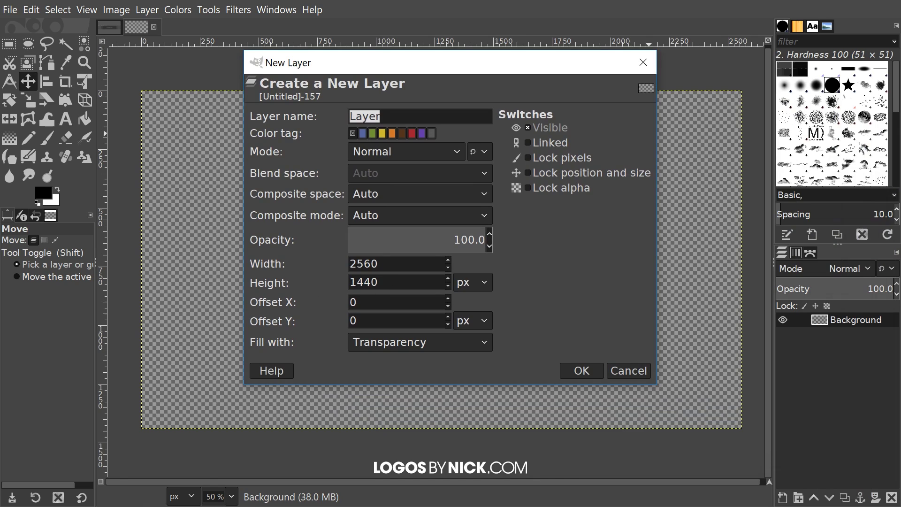
drag(378, 263, 330, 259)
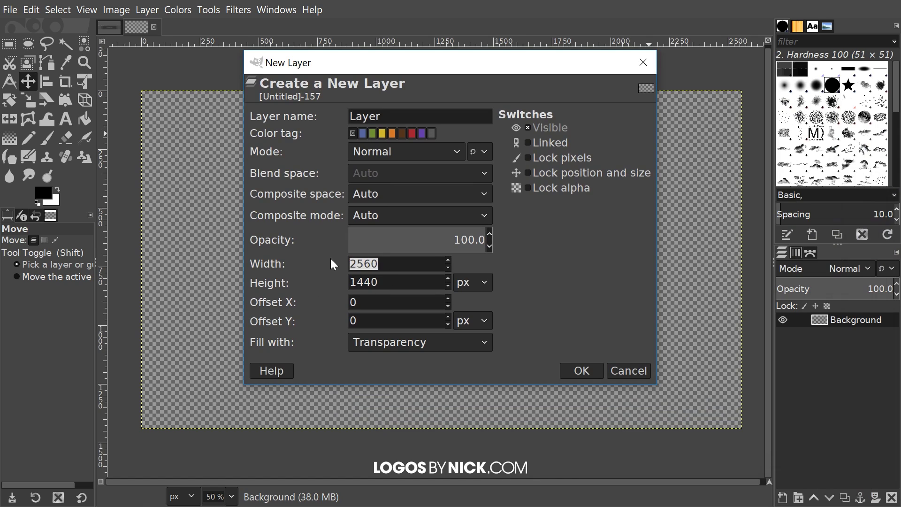
text(1546)
drag(376, 282, 327, 280)
text(423)
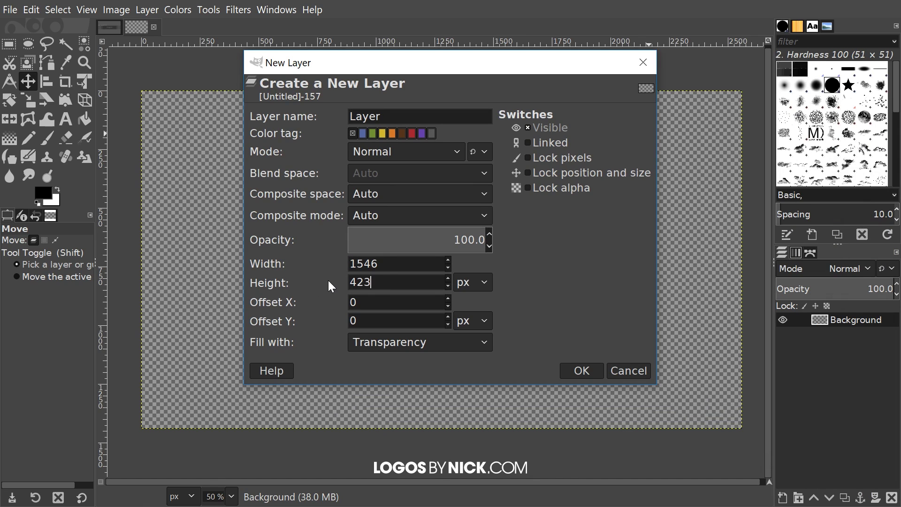
click(379, 341)
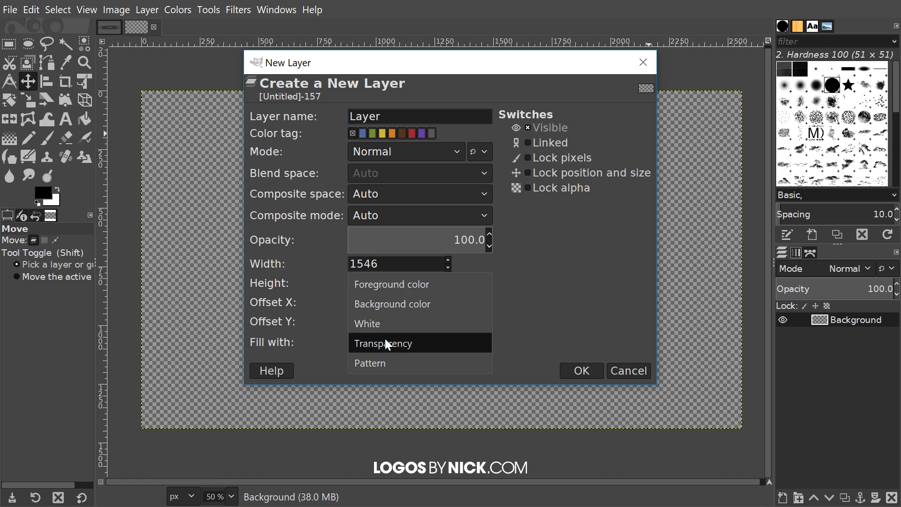
click(387, 283)
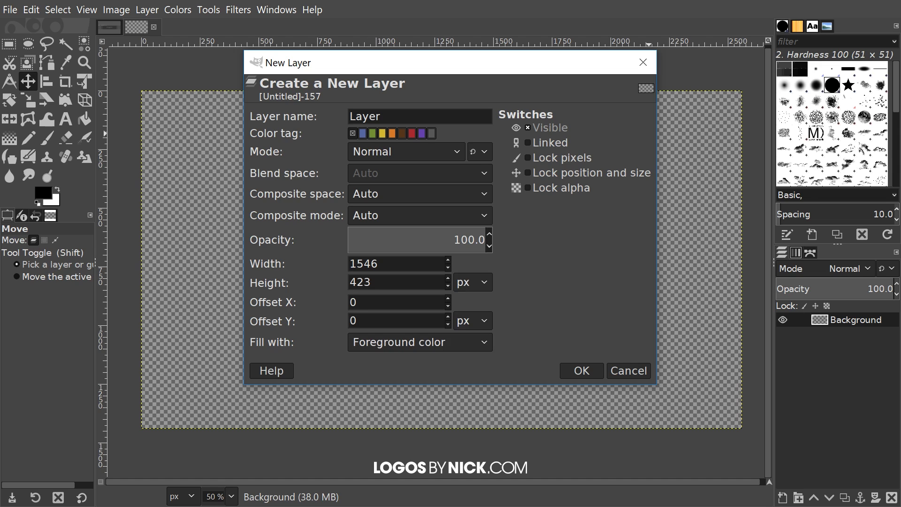
click(581, 370)
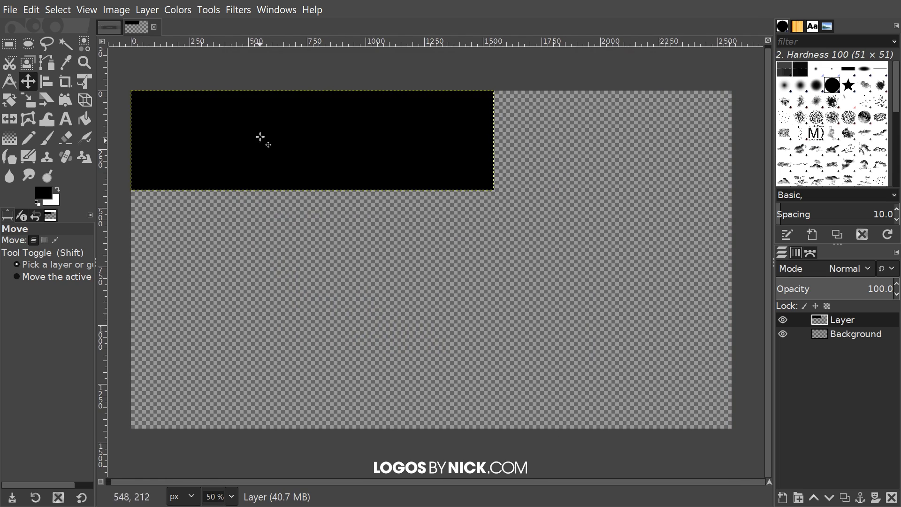
click(106, 29)
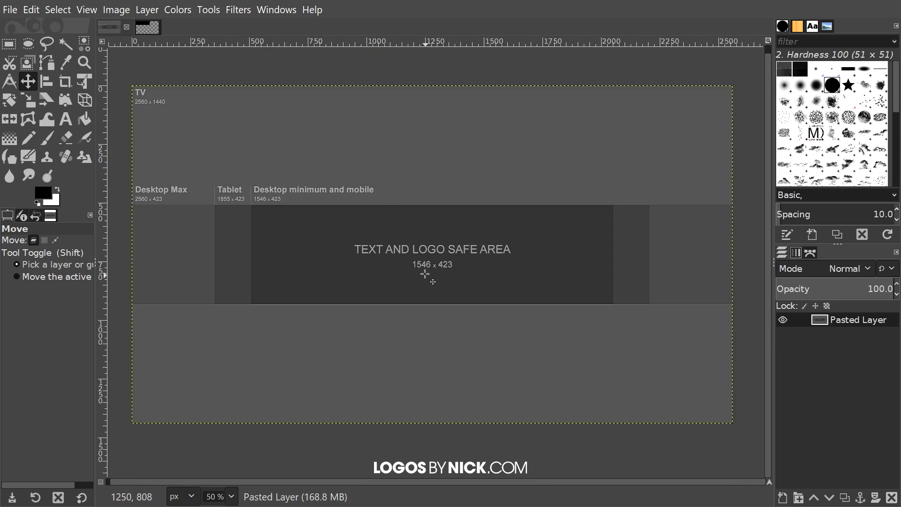
click(149, 27)
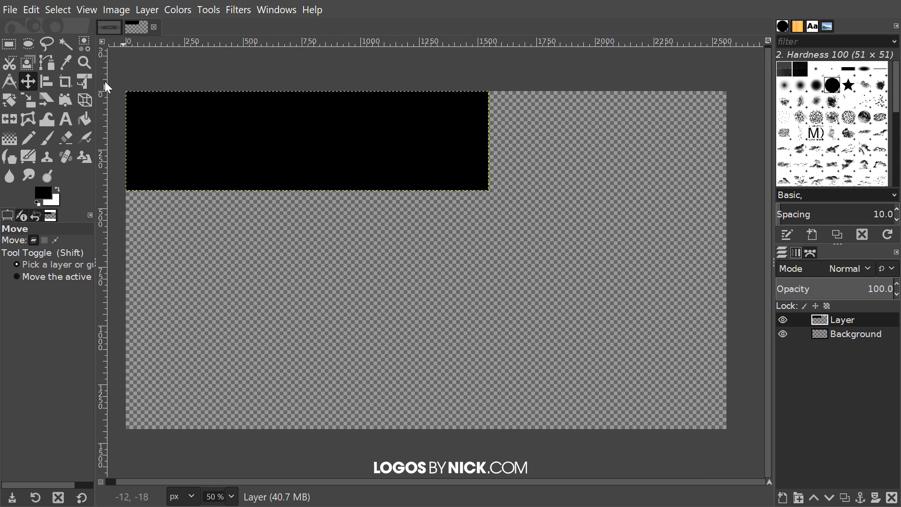
Centre the black layer horizontally and vertically relative to the image
click(48, 80)
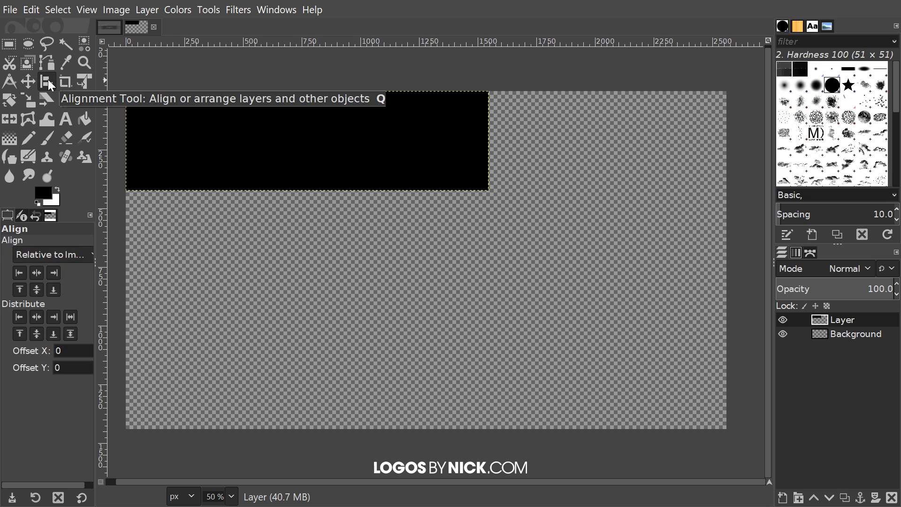
click(50, 252)
click(38, 254)
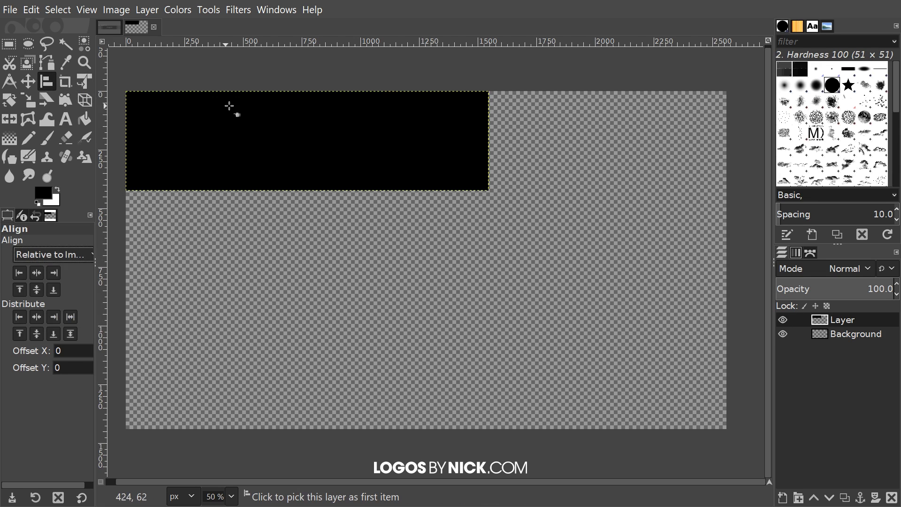
click(406, 114)
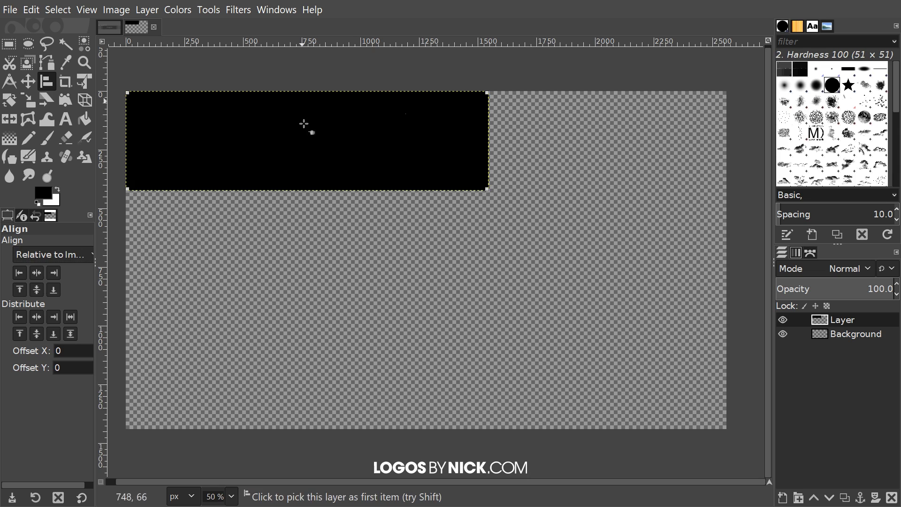
click(35, 273)
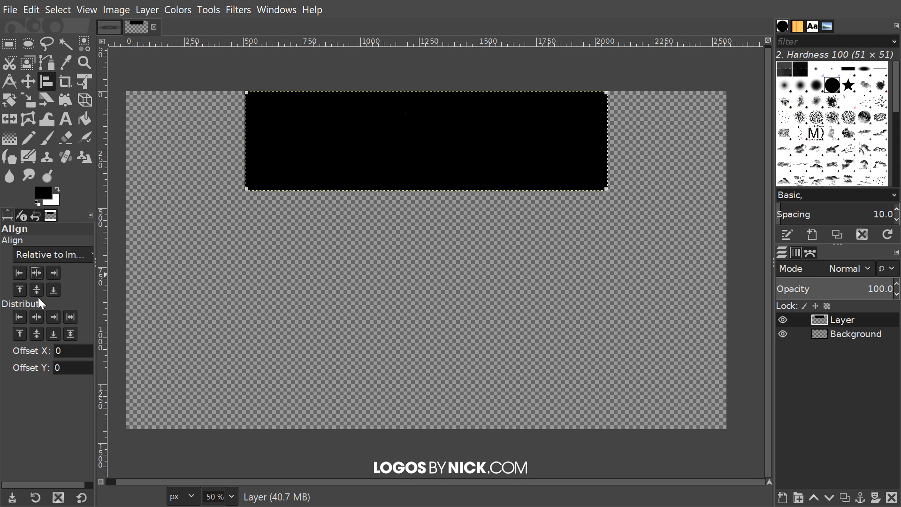
click(37, 289)
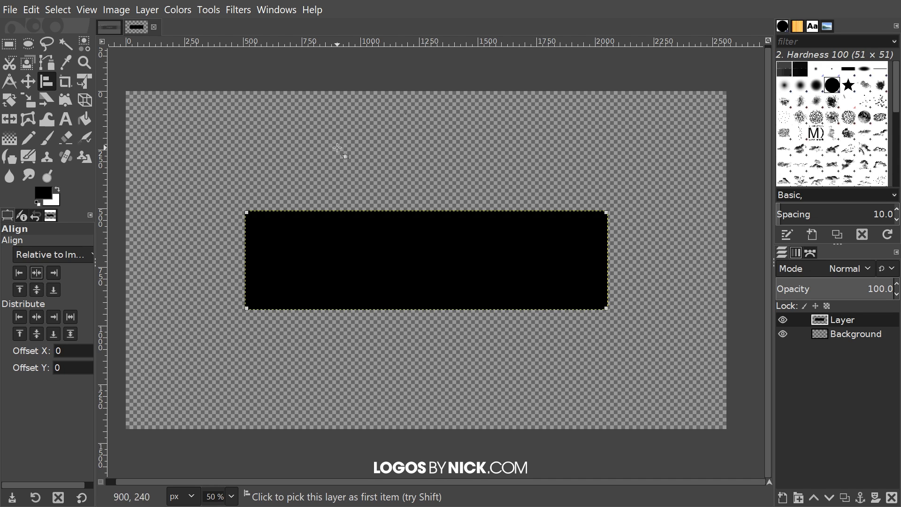
Turn the black layer into a selection with Alpha to Selection, then delete the layer
right_click(837, 320)
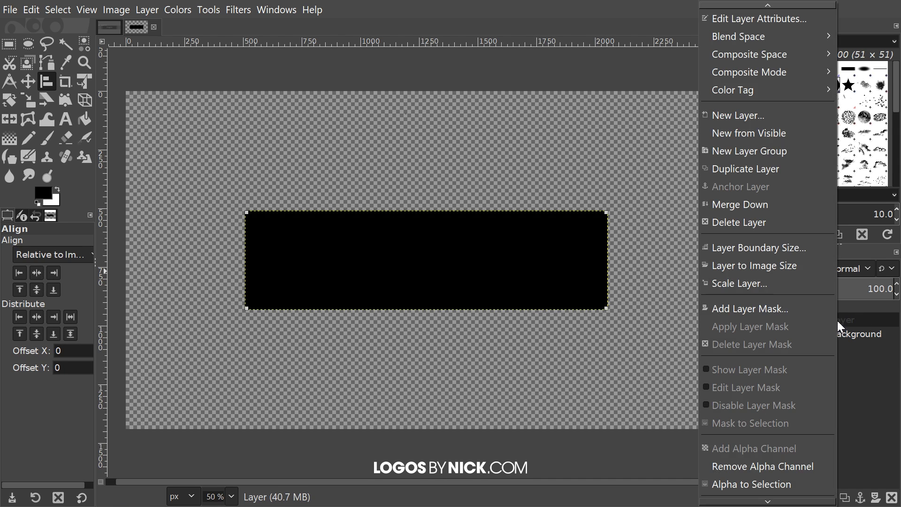
click(757, 485)
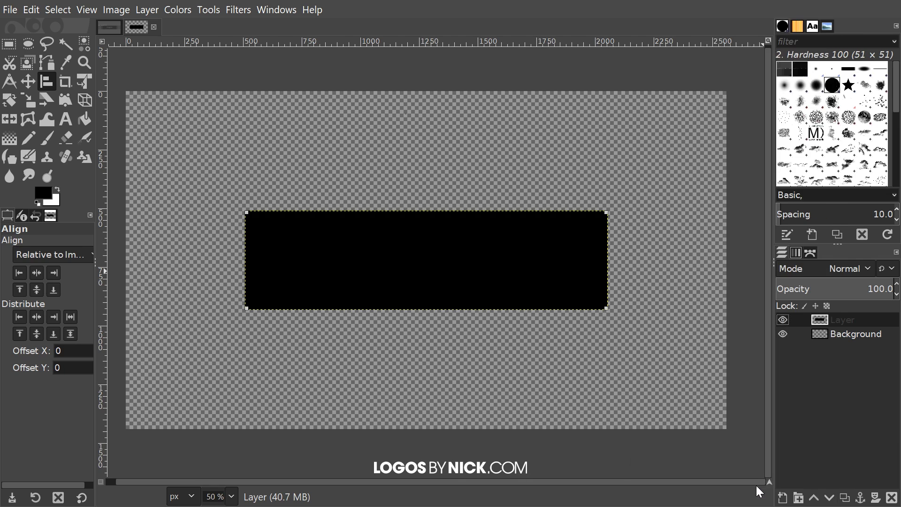
click(892, 498)
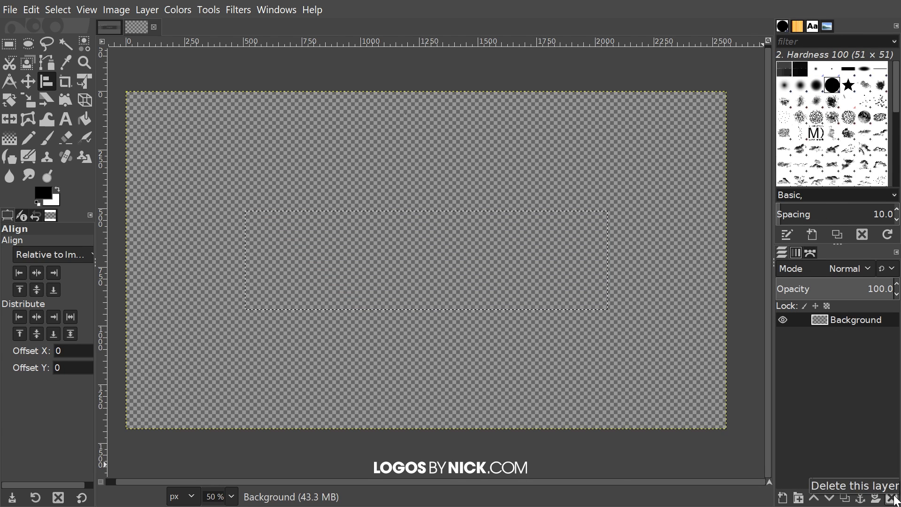
Add guides along the 1546 × 423 selection edges, then view the channel-art template
click(115, 12)
mouse_move(200, 351)
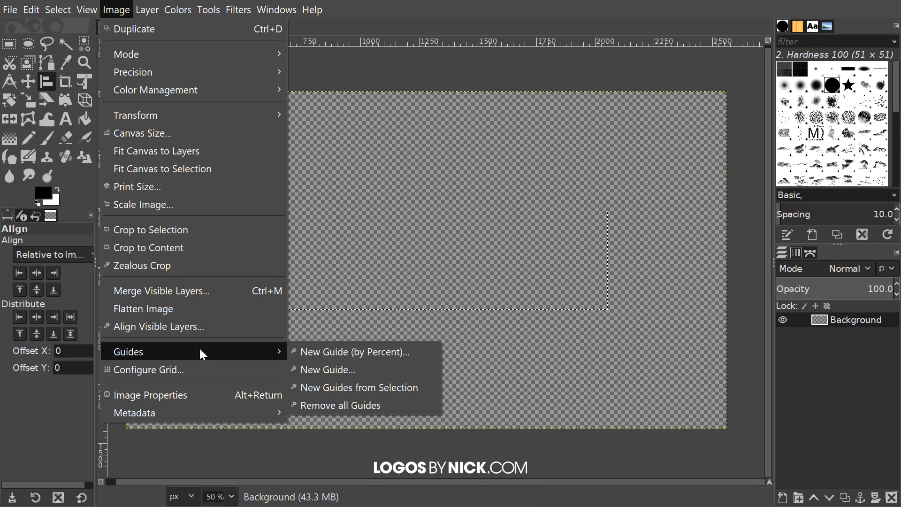
click(380, 388)
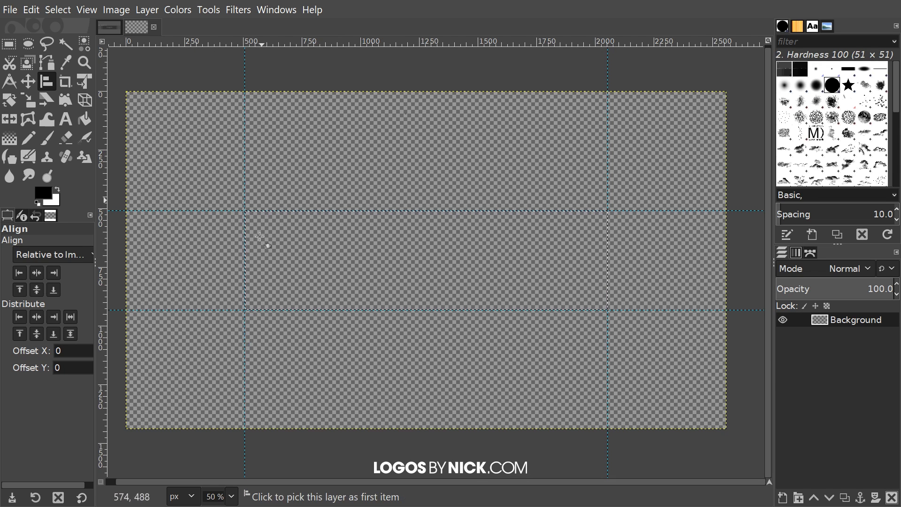
click(107, 26)
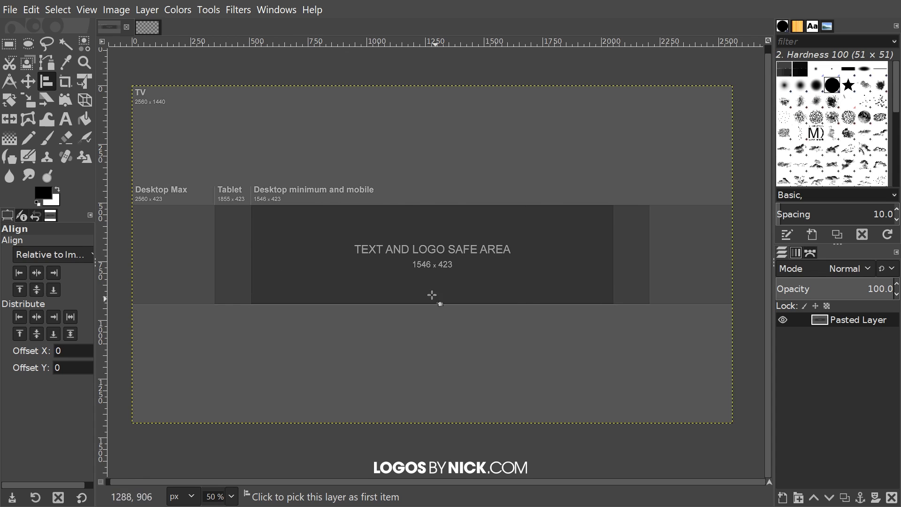
Return to the guided transparent image, clear the selection, and centre the view
click(148, 28)
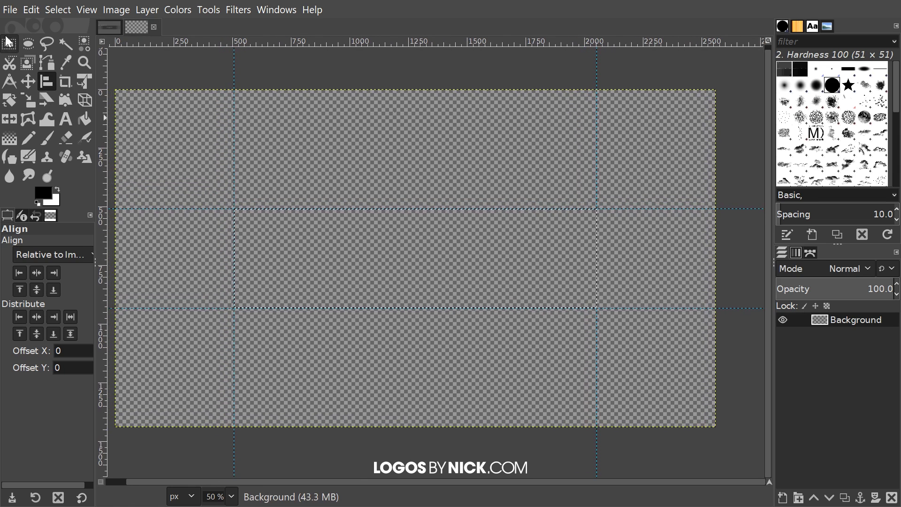
click(51, 10)
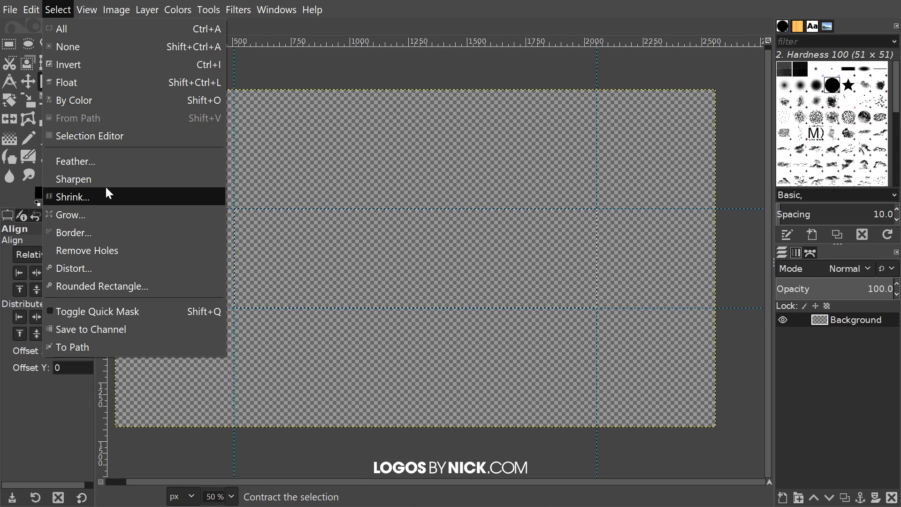
click(75, 47)
key(shift+j)
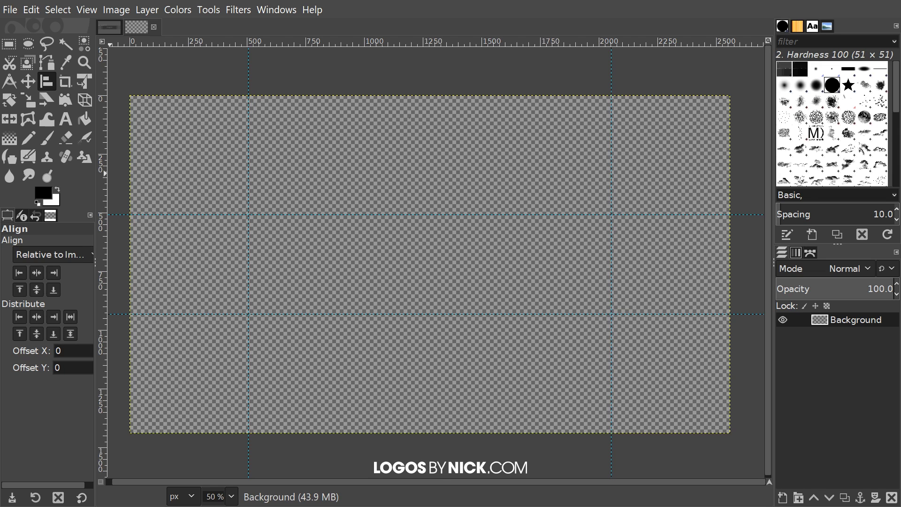
Drag Background.jpg in as a new layer and zoom out to see it
drag(467, 169, 515, 365)
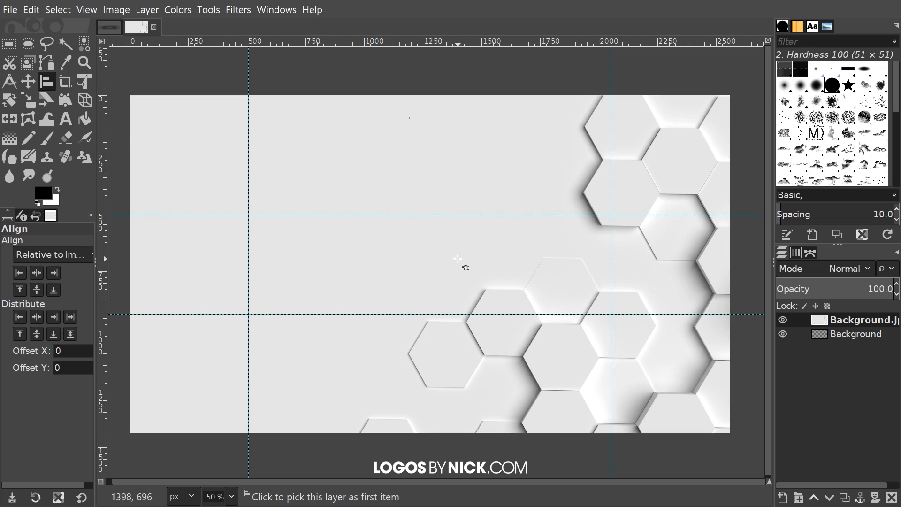
scroll(458, 258, down, 2)
scroll(458, 259, down, 2)
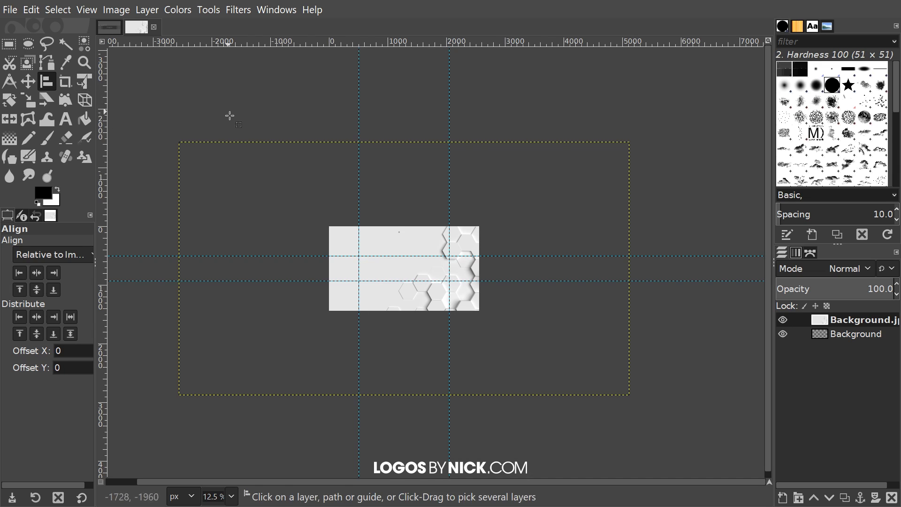
Scale the hexagon layer proportionally from its centre to fill the 2560 × 1440 canvas
key(shift+t)
click(289, 193)
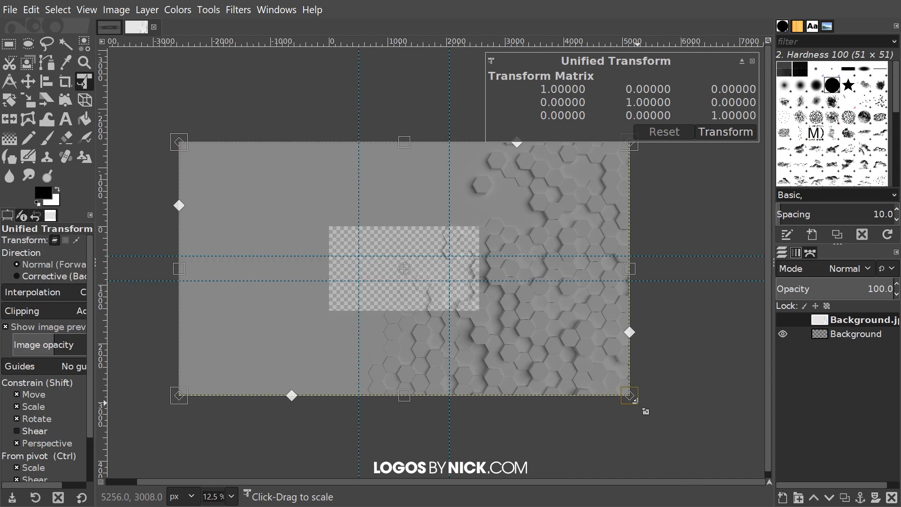
drag(634, 399, 341, 235)
scroll(368, 248, up, 3)
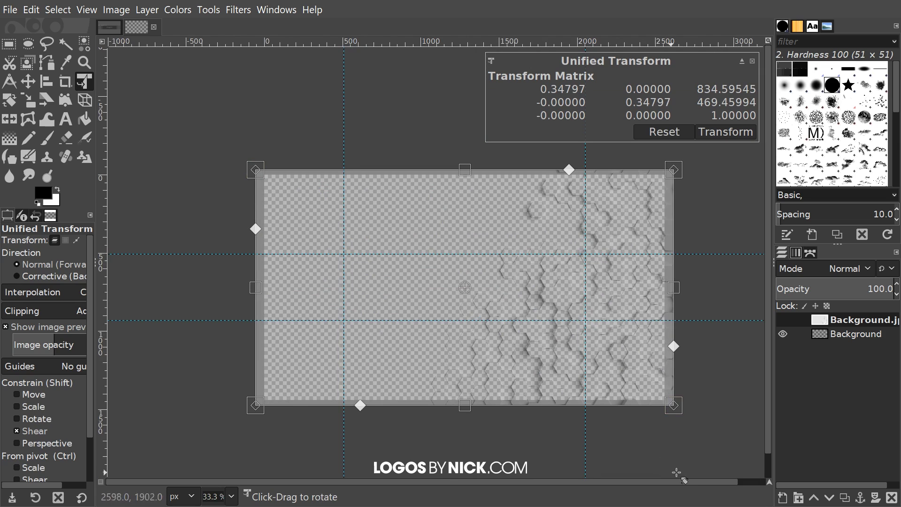
key(ctrl+shift)
drag(681, 416, 680, 408)
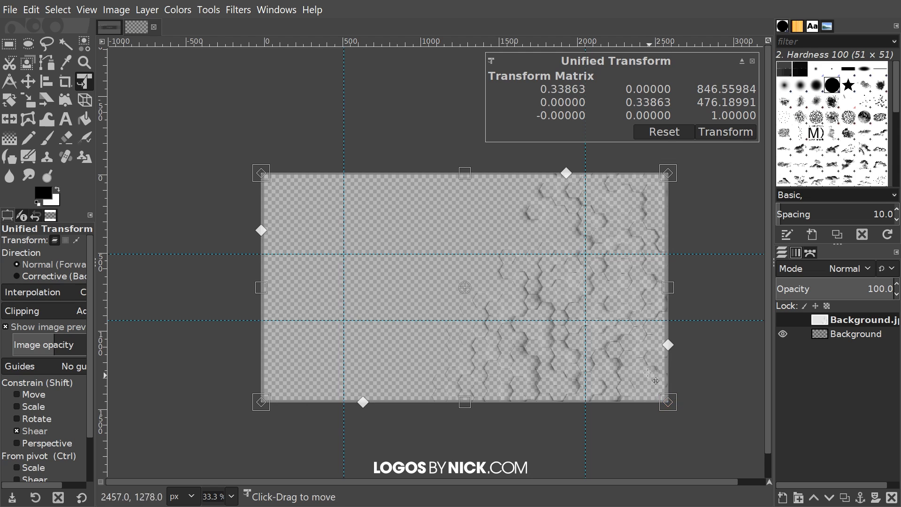
click(728, 129)
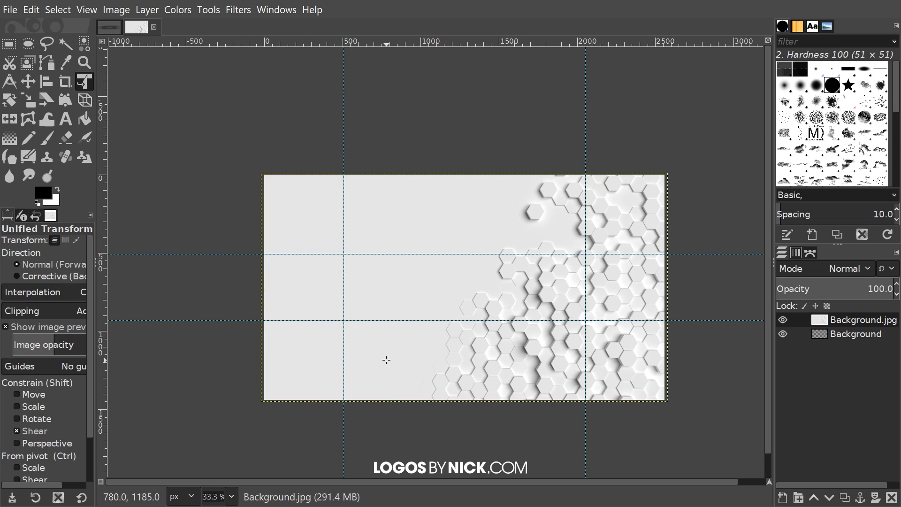
drag(392, 358, 354, 352)
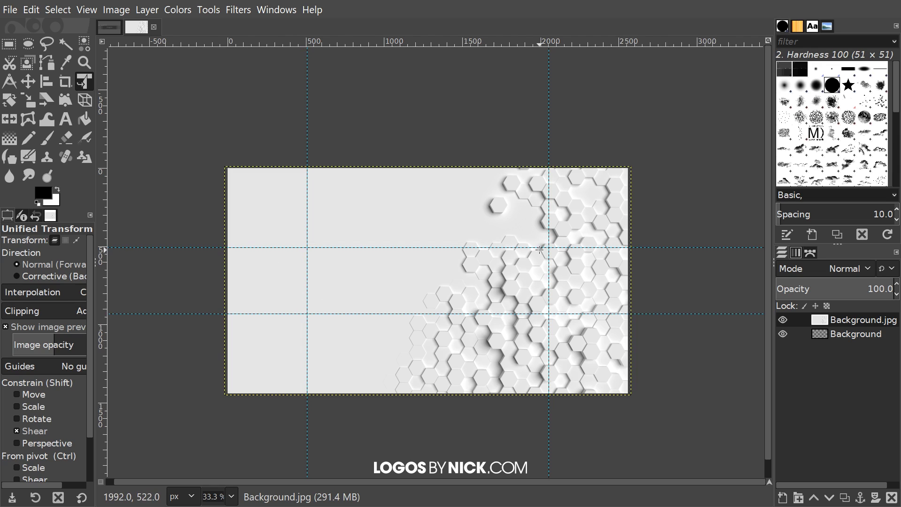
drag(505, 258, 492, 254)
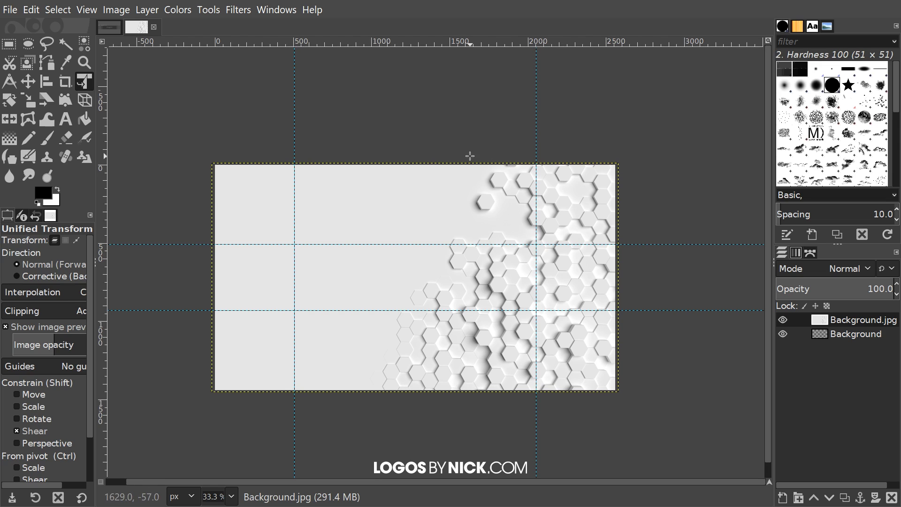
Add a white-filled layer over the hexagons and lower its opacity to 57.9
click(782, 499)
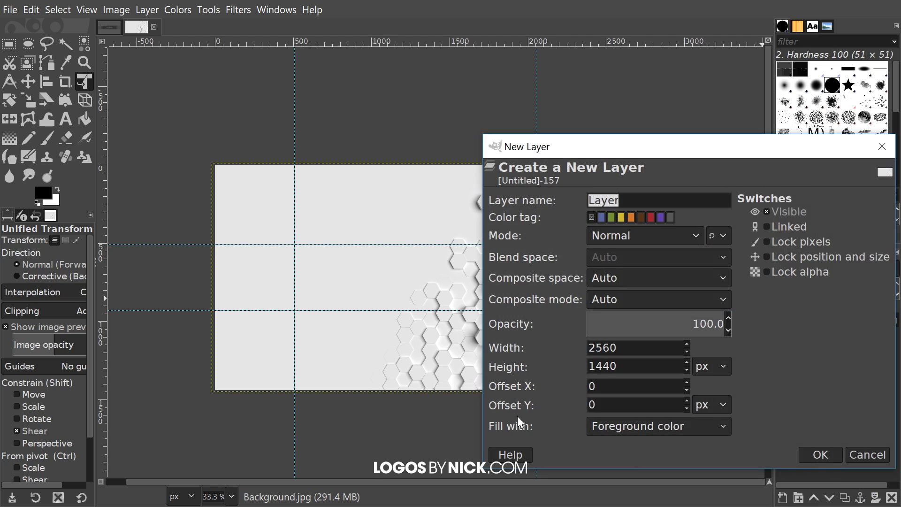
click(637, 427)
click(610, 473)
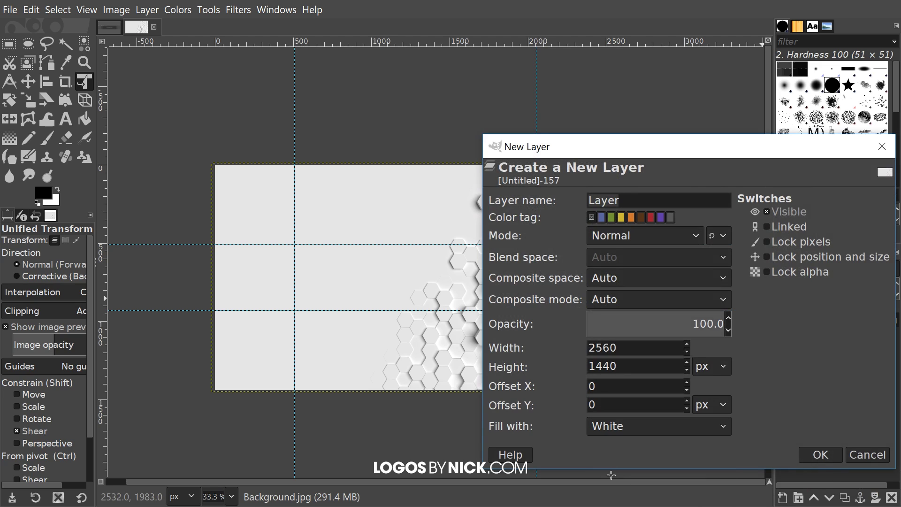
click(834, 452)
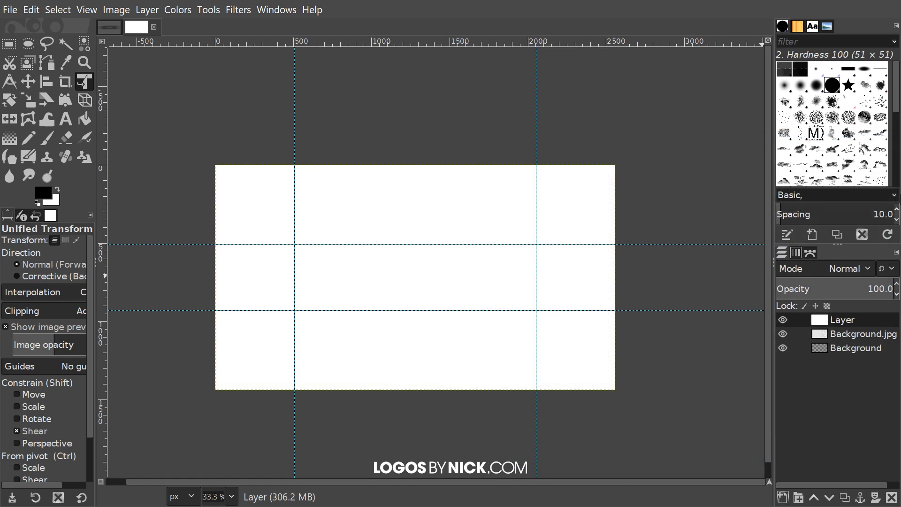
drag(856, 284, 844, 287)
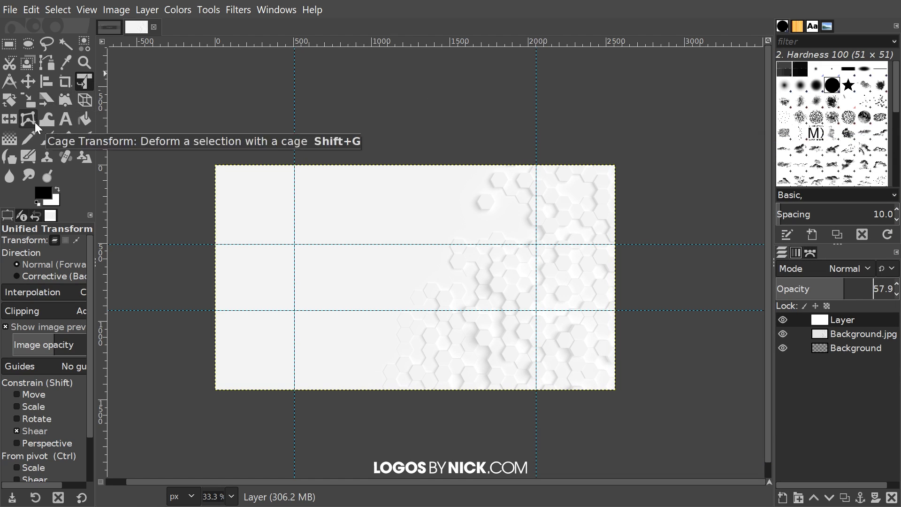
Draw a closed parallelogram path for the diagonal band across the canvas
click(49, 62)
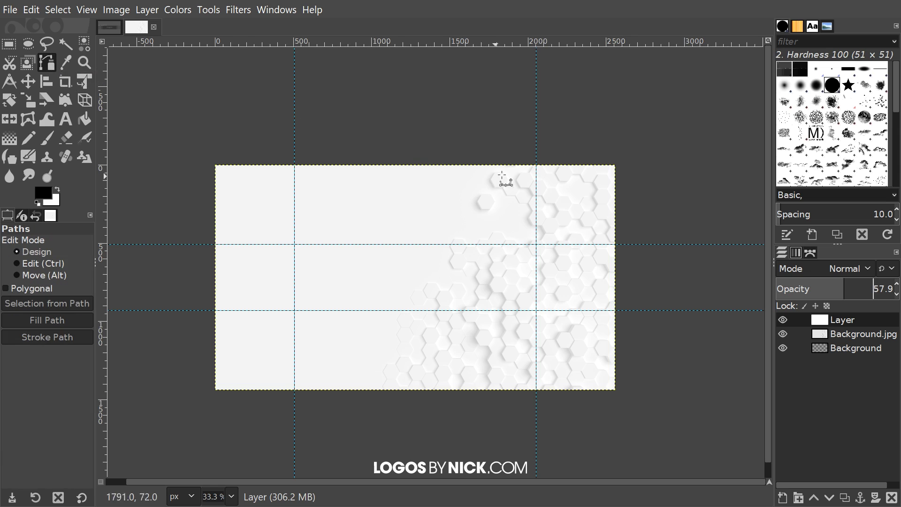
click(476, 409)
click(561, 135)
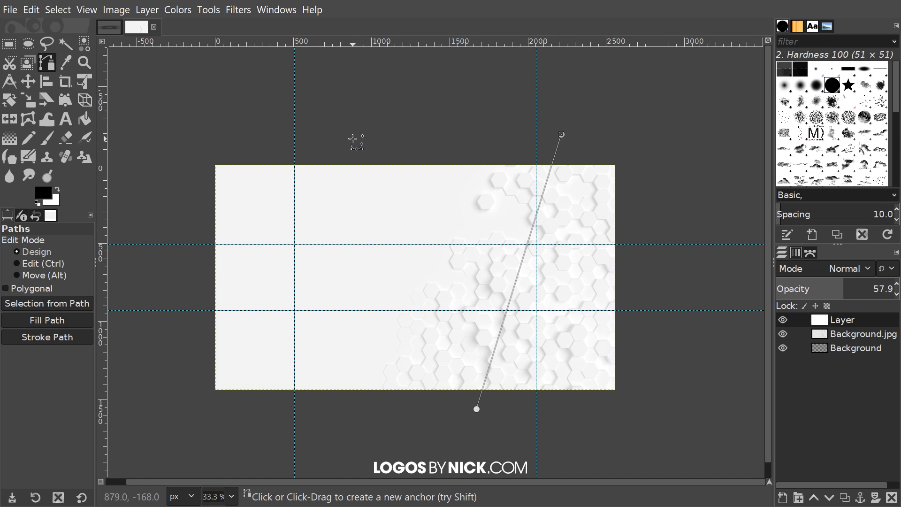
click(392, 138)
click(312, 414)
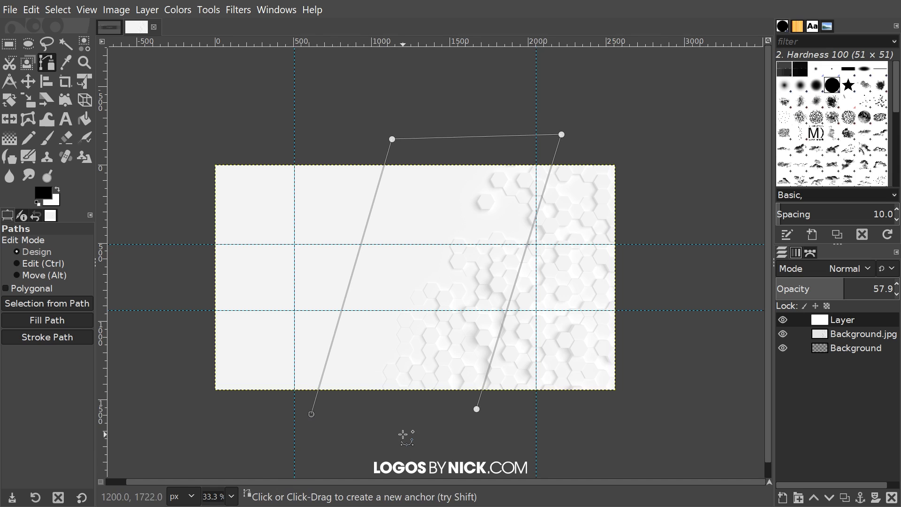
key(ctrl)
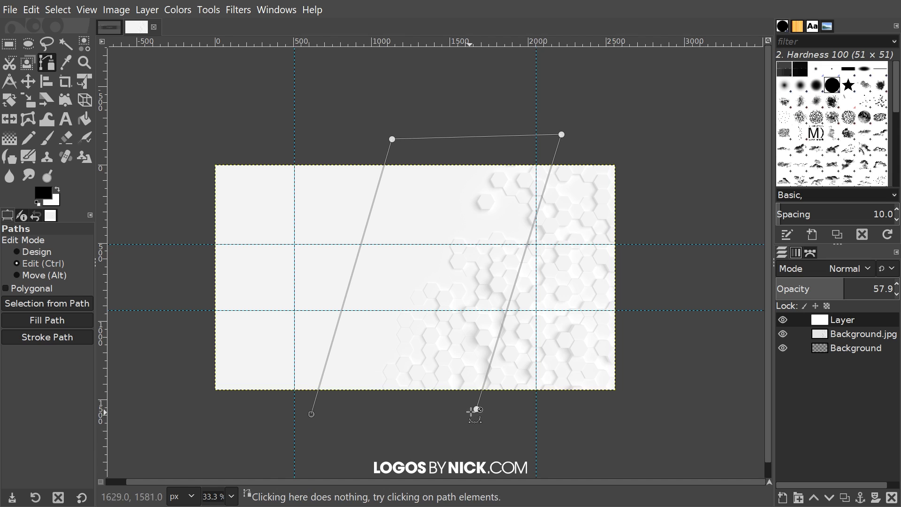
ctrl+click(476, 409)
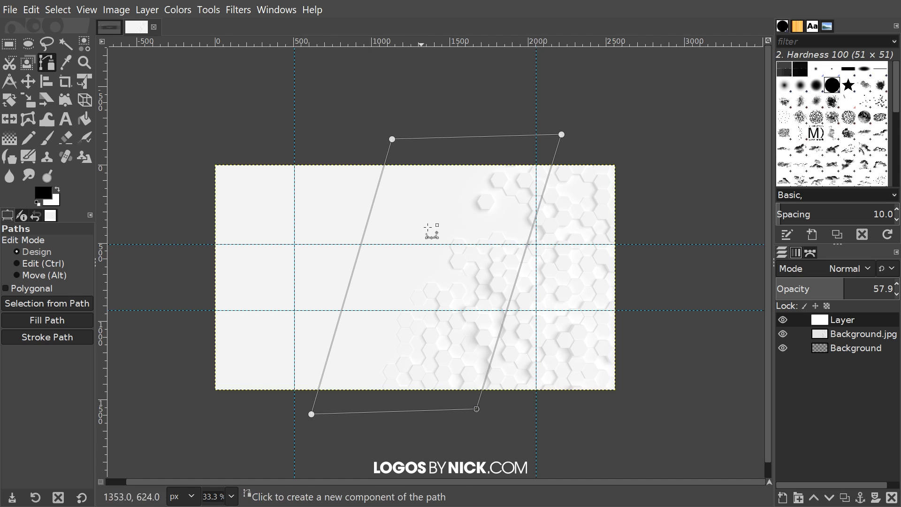
mouse_move(392, 139)
mouse_down()
mouse_move(404, 140)
mouse_move(382, 138)
mouse_move(393, 141)
mouse_up()
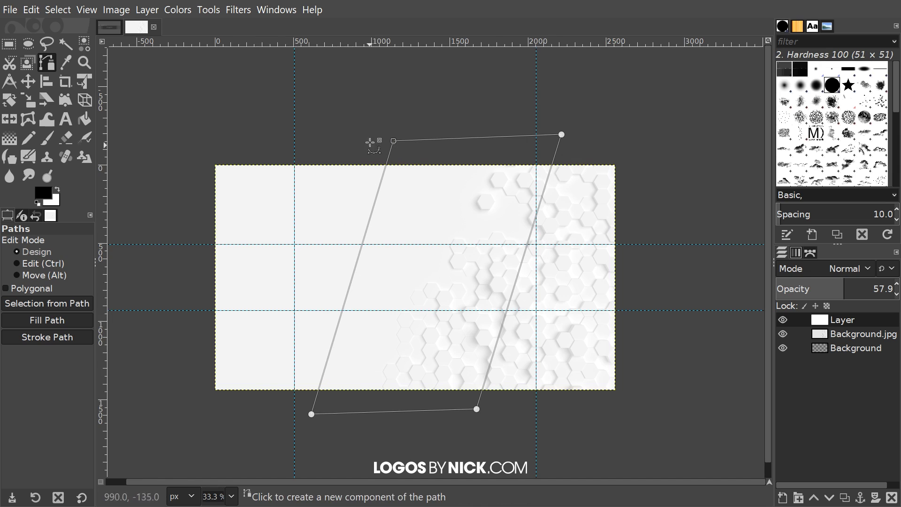
drag(394, 141, 394, 141)
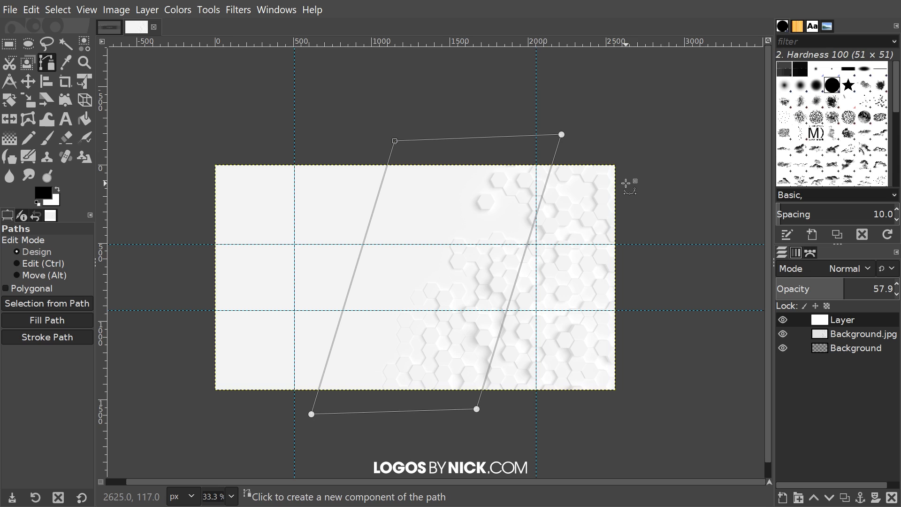
Convert the band path to a selection, fill it on the white layer, then deselect
key(shift+v)
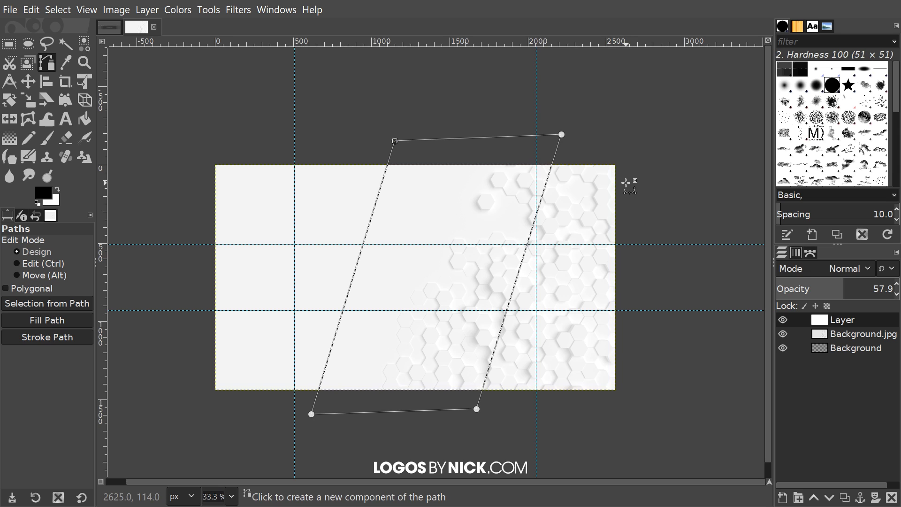
key(ctrl+comma)
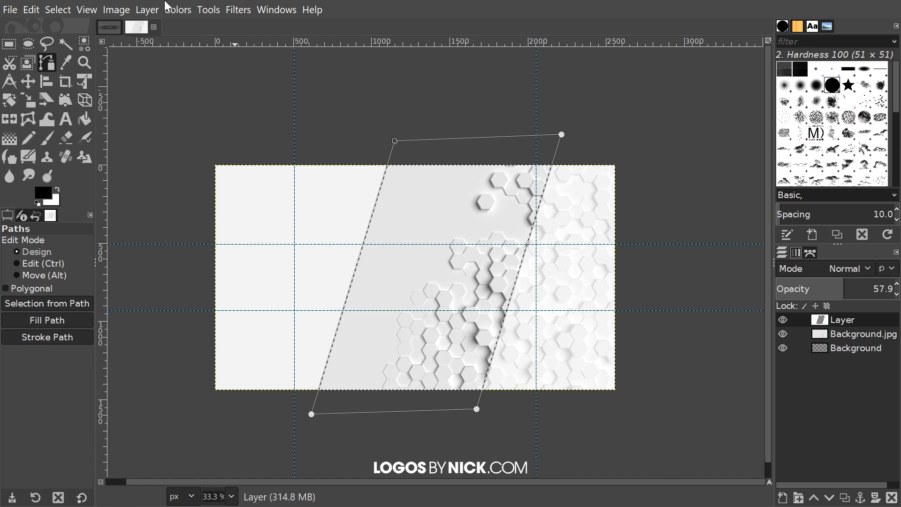
click(63, 12)
click(63, 44)
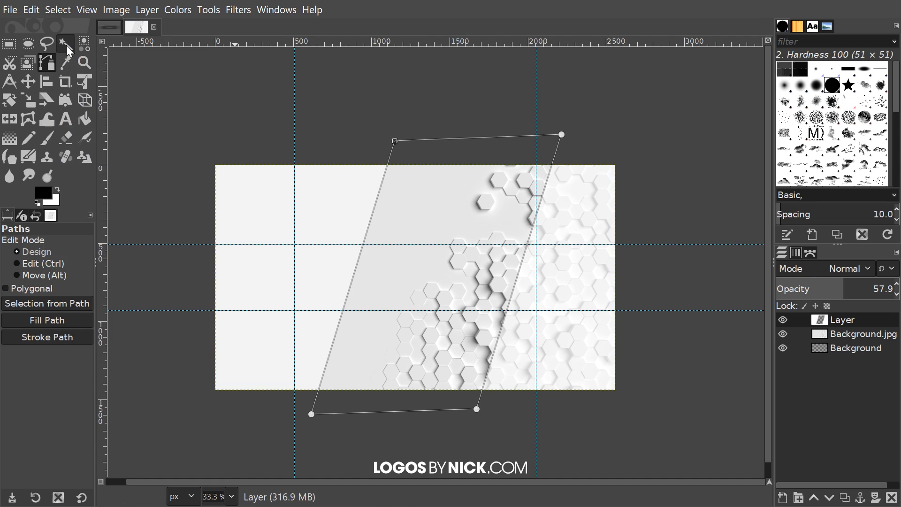
Pick the Move tool and pan the canvas back into view
click(29, 82)
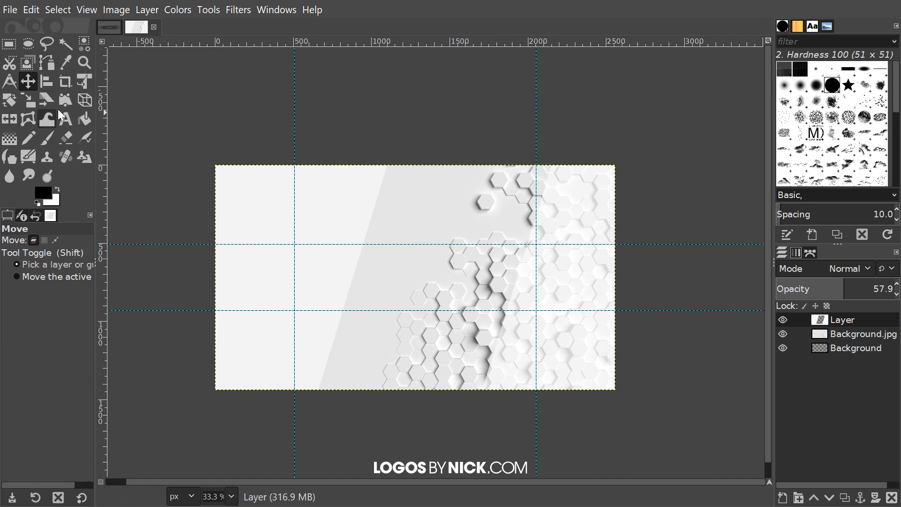
scroll(481, 327, up, 1)
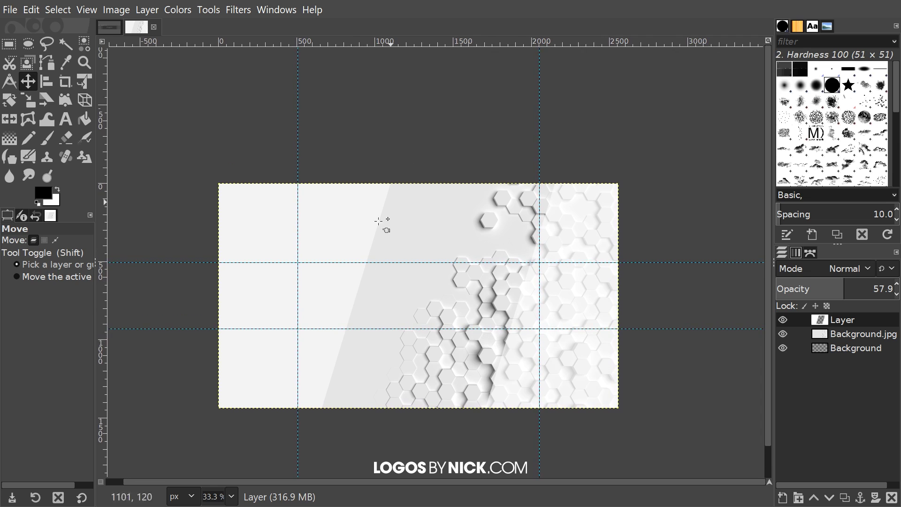
scroll(456, 397, down, 4)
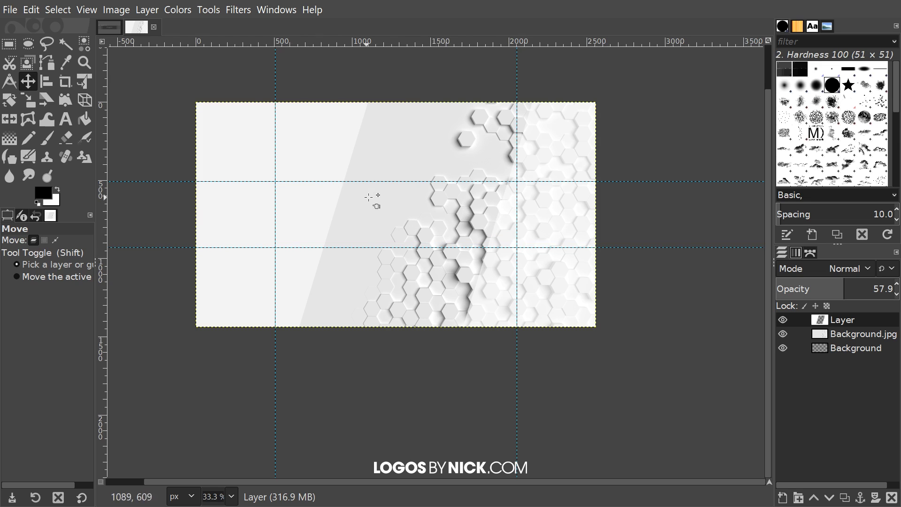
scroll(398, 263, left, 2)
scroll(399, 263, up, 1)
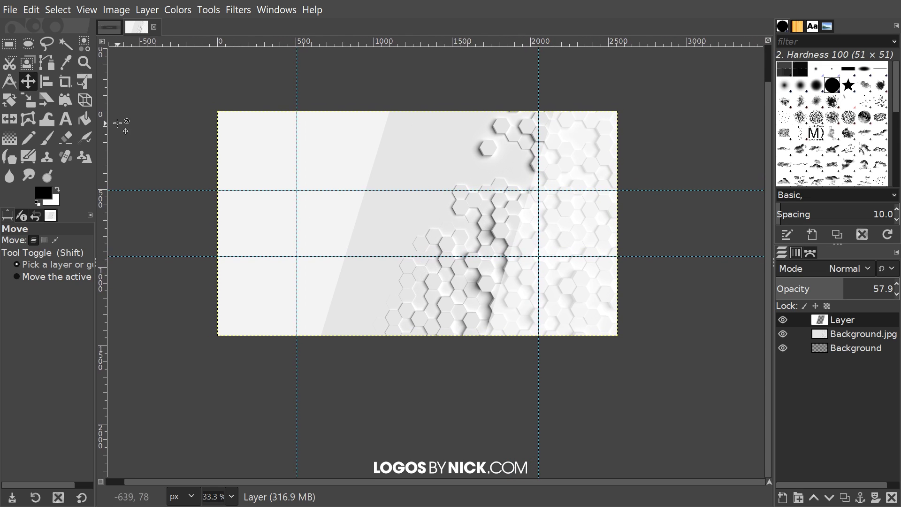
Add a text box reading 'CHANNEL ART' with 'DESIGN' on a second line
click(66, 121)
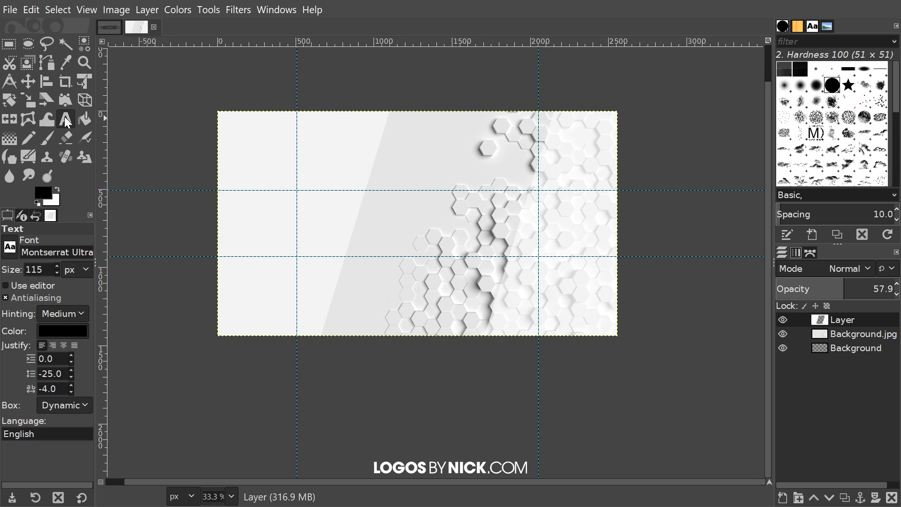
click(307, 222)
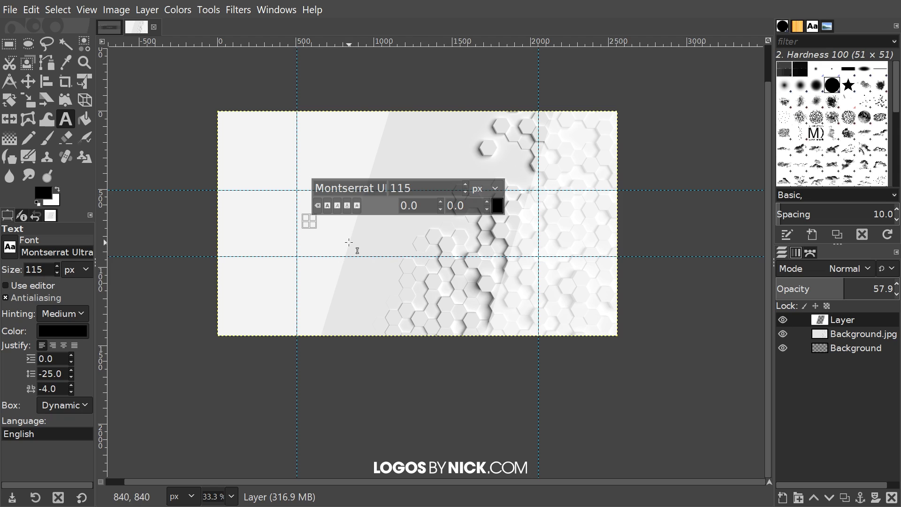
click(308, 227)
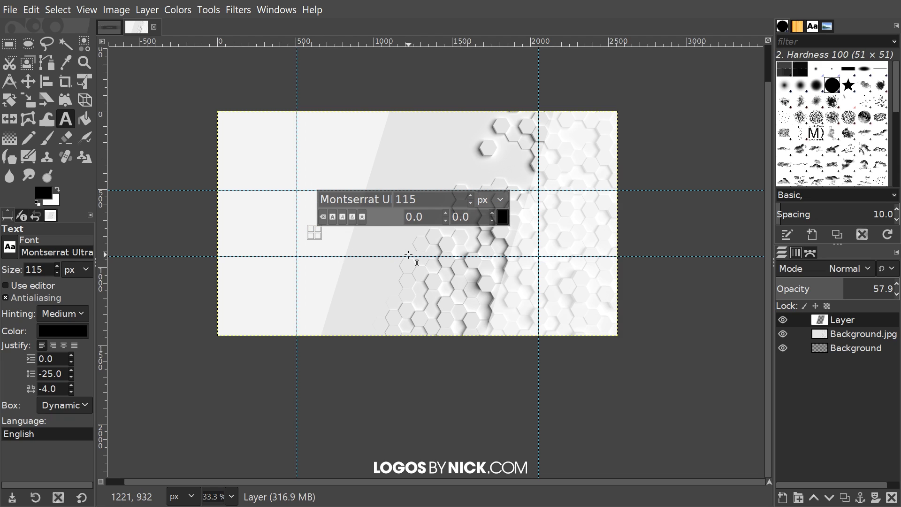
text(CHANNEL)
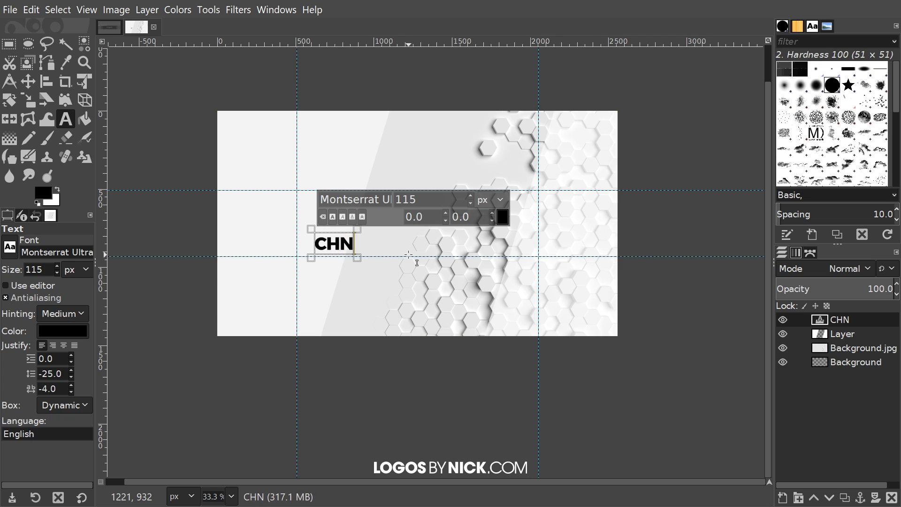
text( ART)
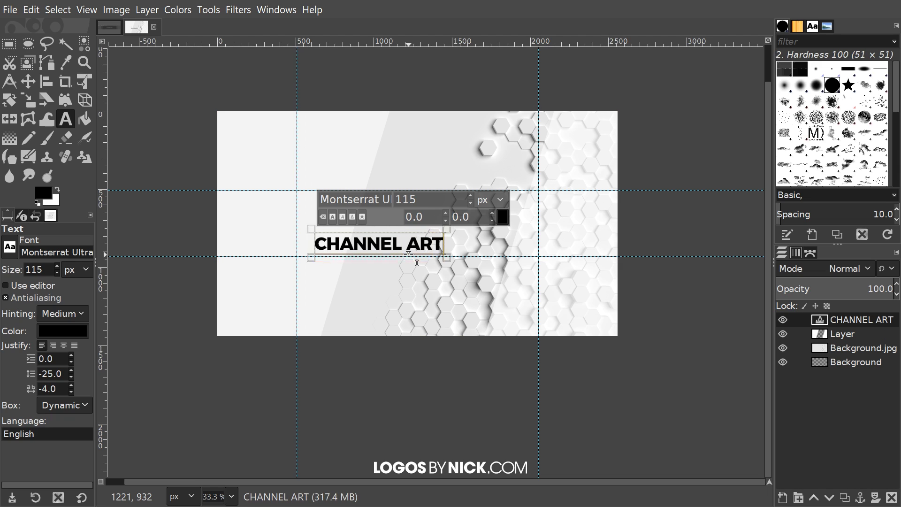
key(Return)
text(DESIGN)
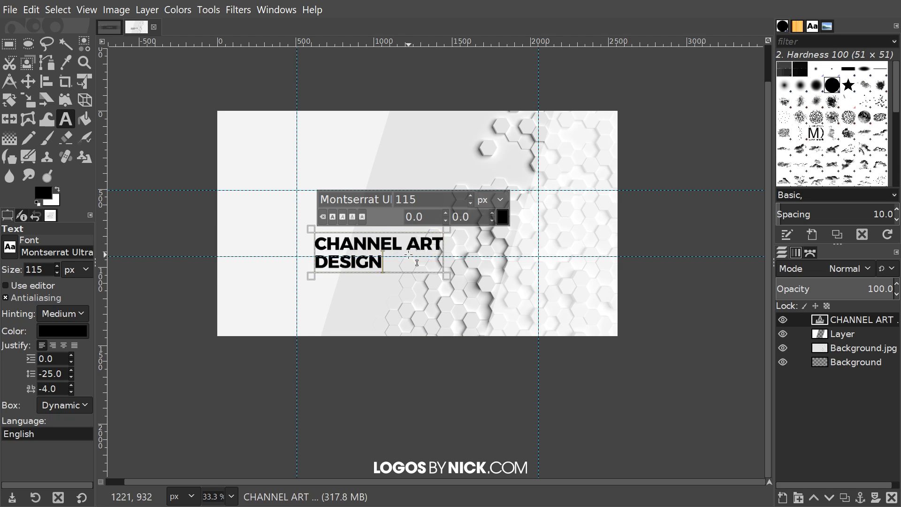
Set the text colour to dark grey 545353
click(55, 333)
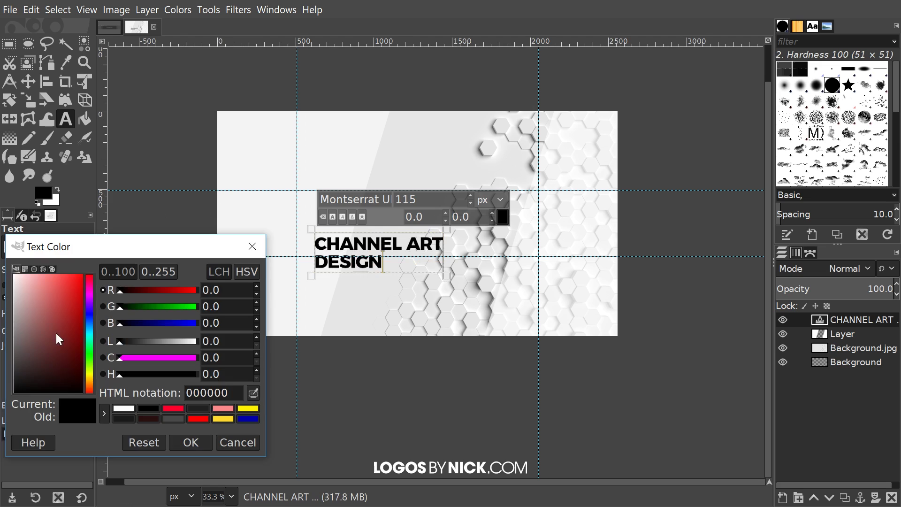
drag(14, 362, 8, 380)
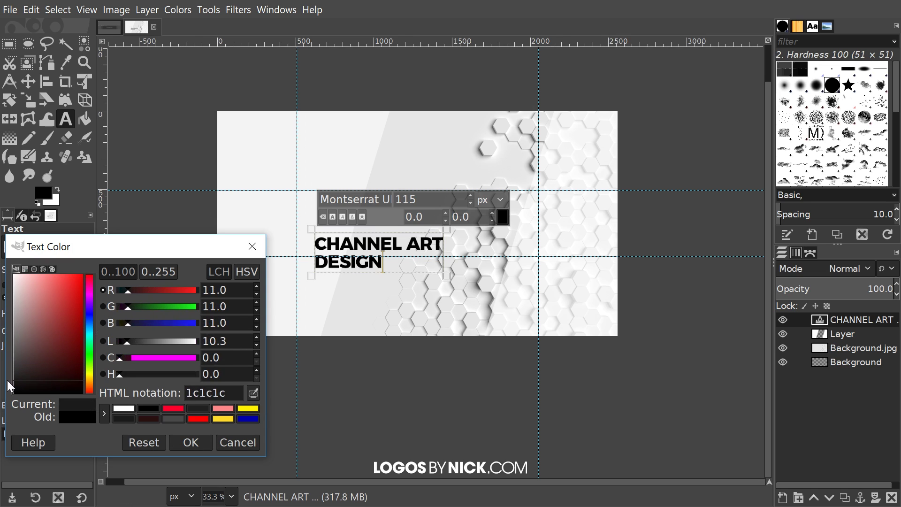
click(191, 441)
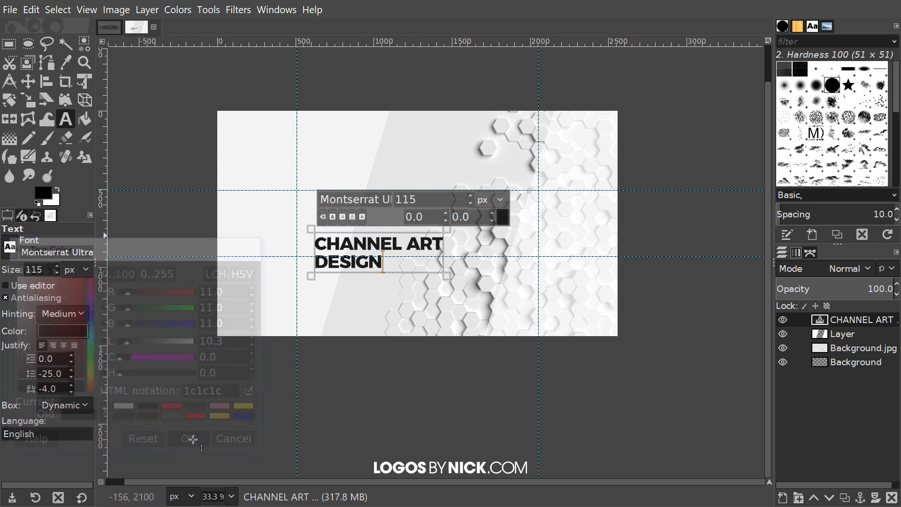
click(57, 330)
click(13, 352)
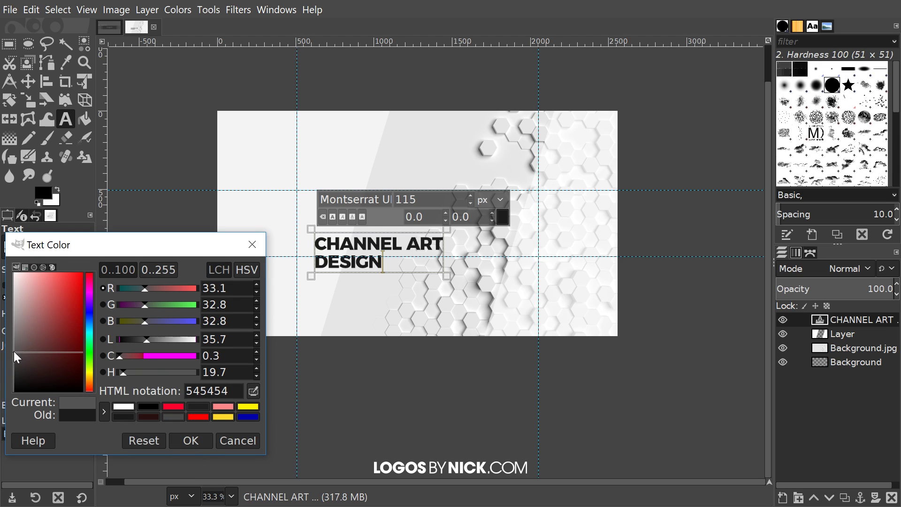
drag(13, 351, 12, 364)
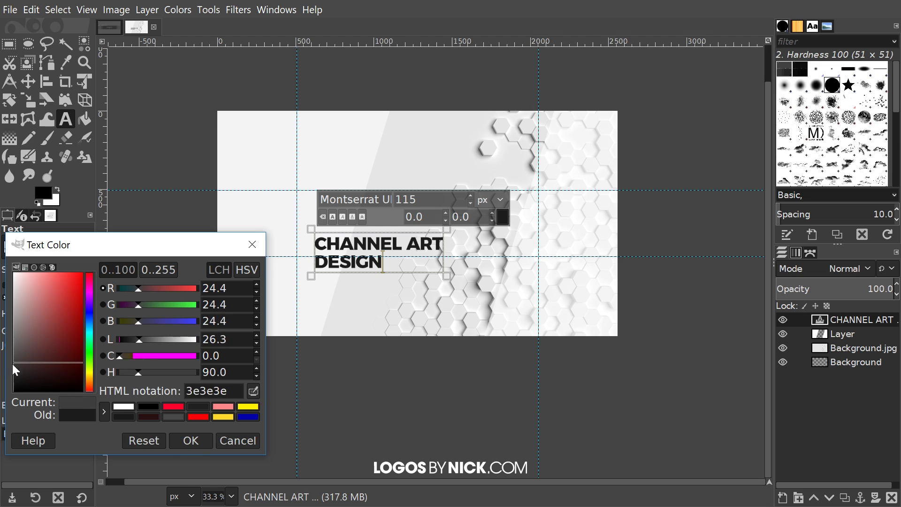
click(199, 440)
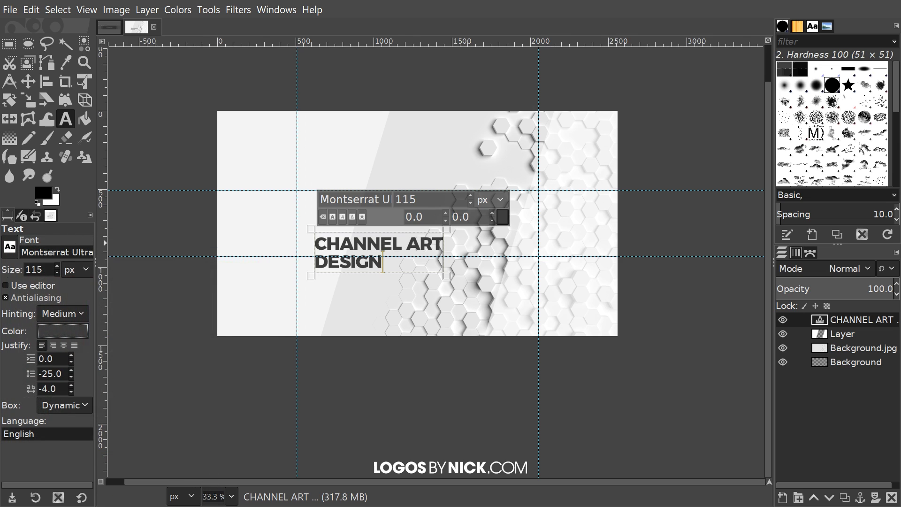
click(51, 331)
drag(12, 353, 13, 350)
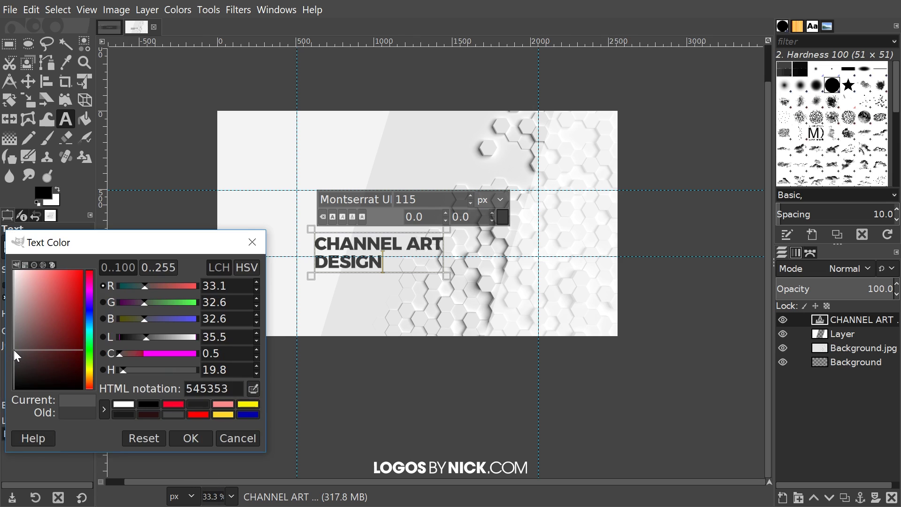
click(192, 439)
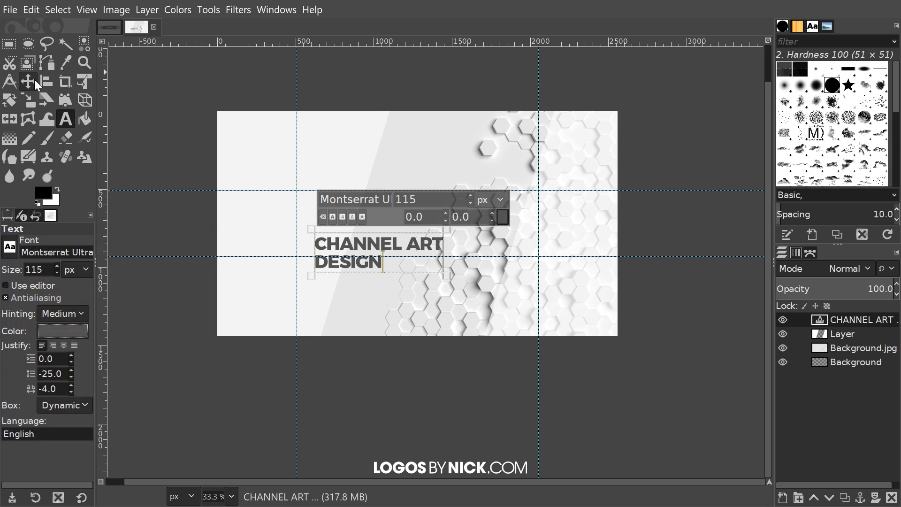
Move the CHANNEL ART DESIGN text up and left inside the left safe-area guide
click(28, 81)
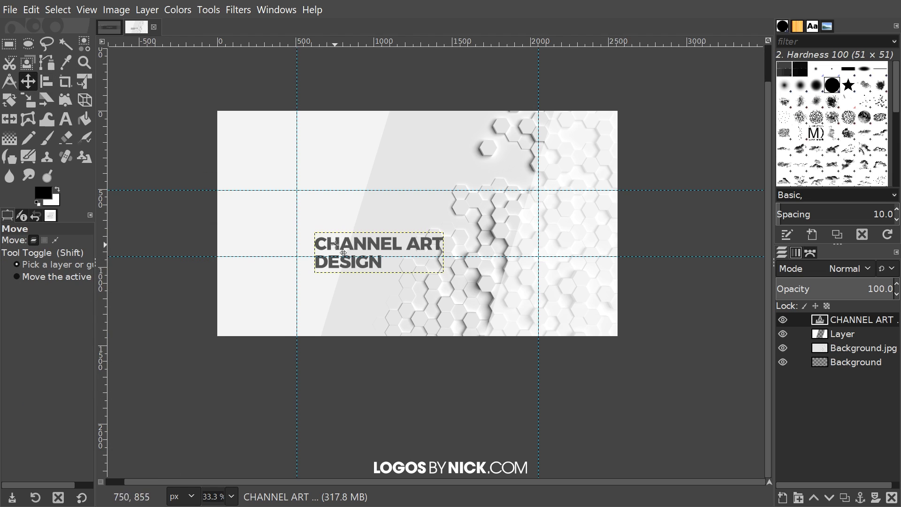
drag(341, 252, 335, 223)
scroll(421, 343, right, 2)
scroll(421, 343, up, 1)
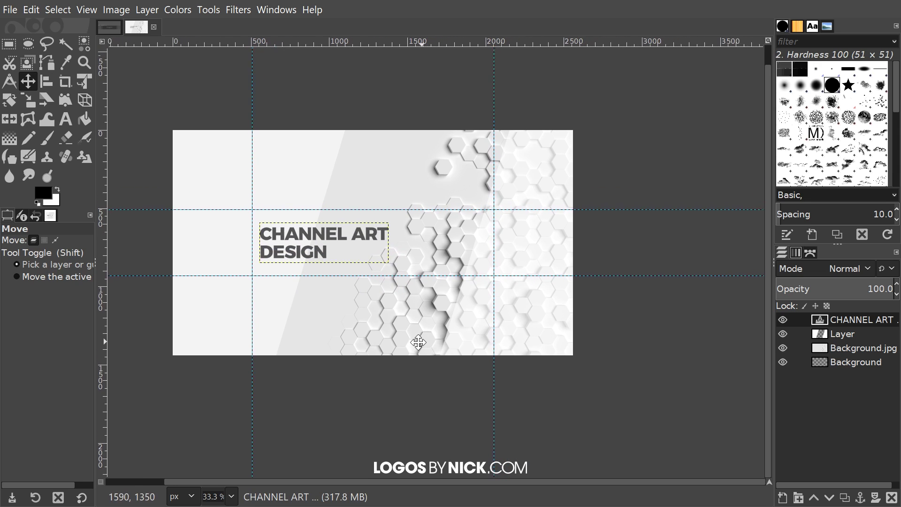
Make the Background layer active and zoom the view to 50%
click(851, 362)
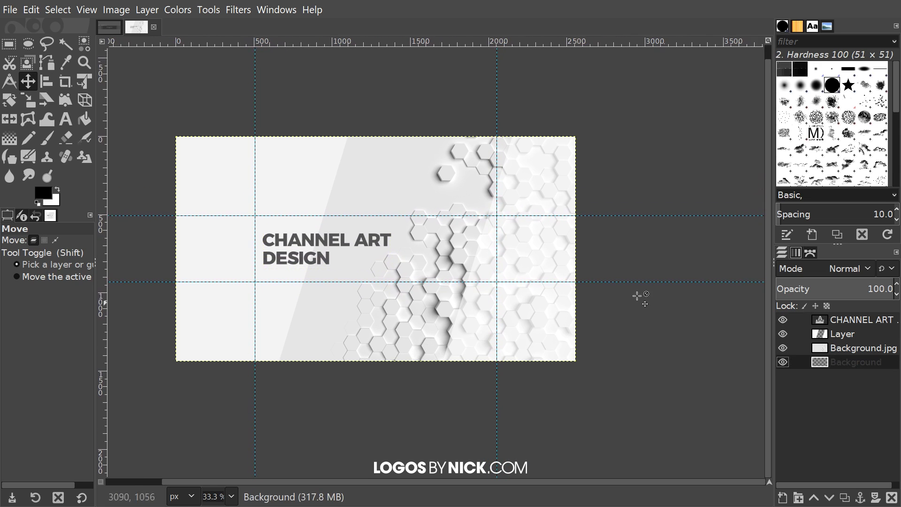
scroll(615, 284, left, 2)
scroll(504, 326, up, 1)
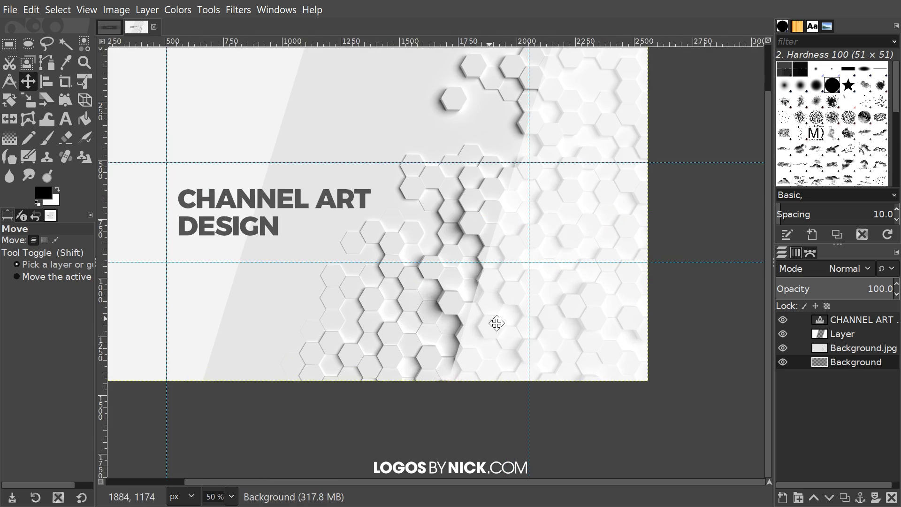
scroll(556, 369, left, 2)
scroll(555, 368, up, 1)
scroll(591, 366, right, 1)
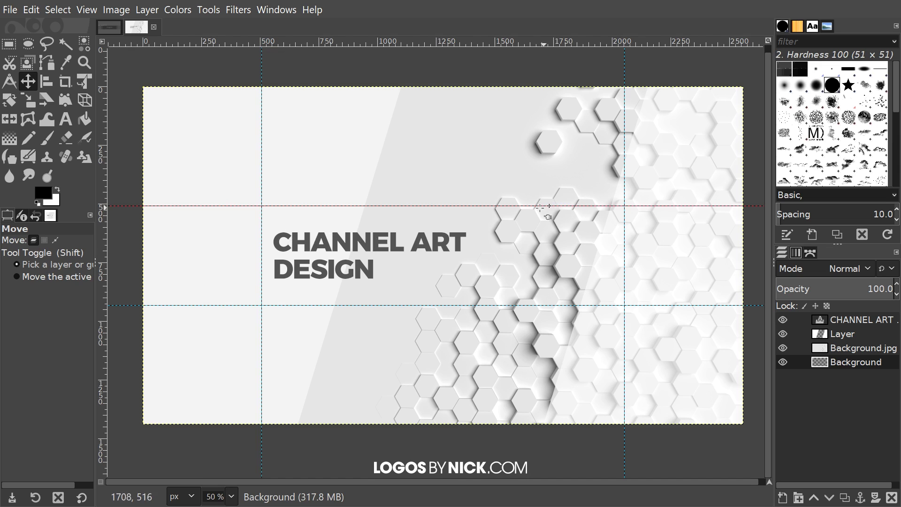
scroll(433, 217, up, 2)
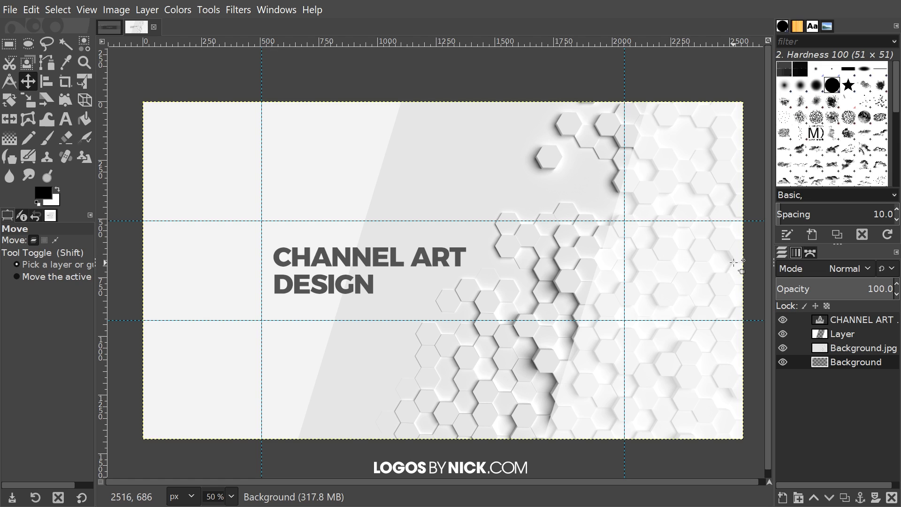
Delete the Background.jpg hexagon layer, the white band Layer and the CHANNEL ART DESIGN text layer
click(844, 350)
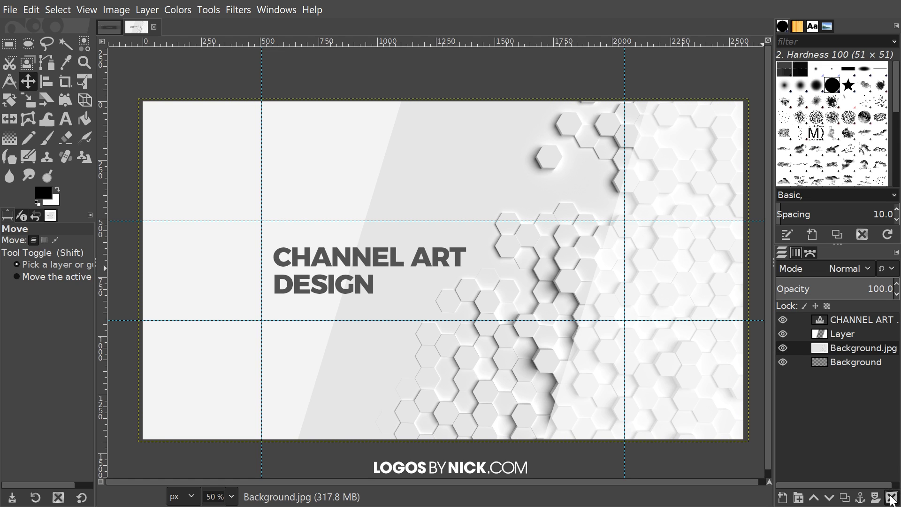
click(891, 497)
click(842, 335)
click(892, 497)
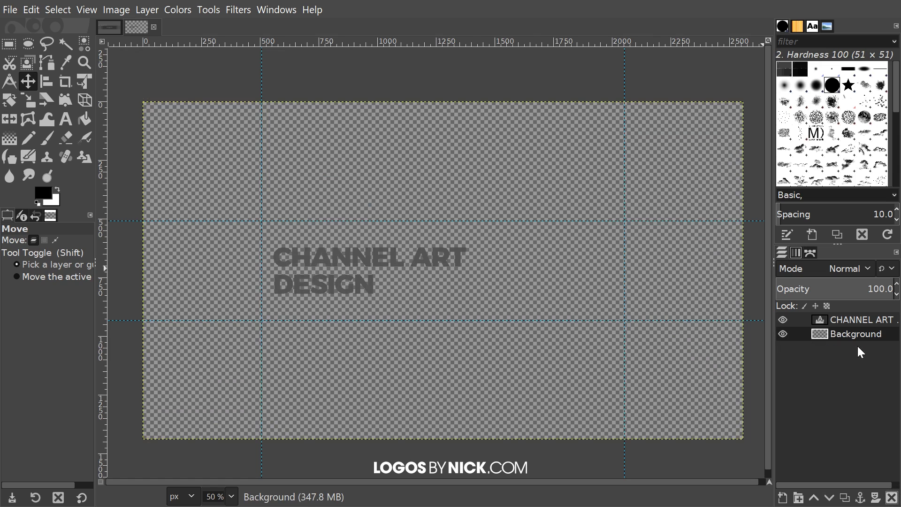
click(851, 320)
click(891, 497)
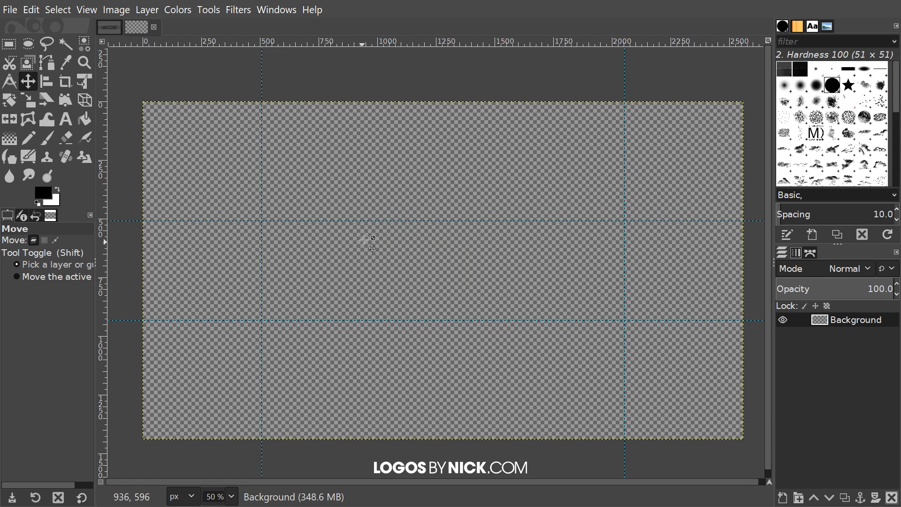